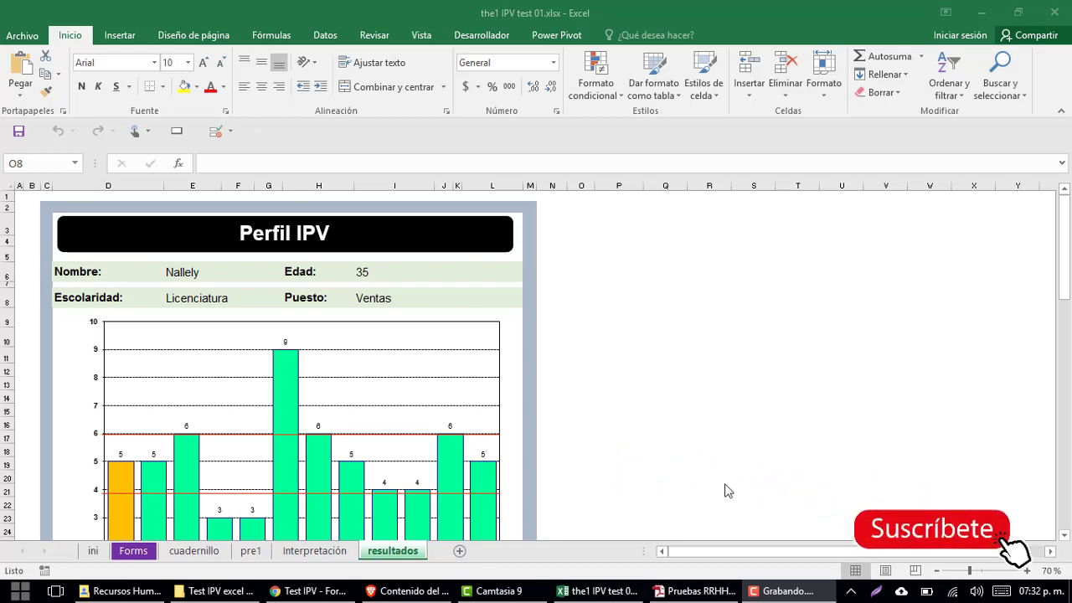
# Step: Consult the IPV test PDF, then select the merged band above the workbook's profile title
pyautogui.click(695, 591)
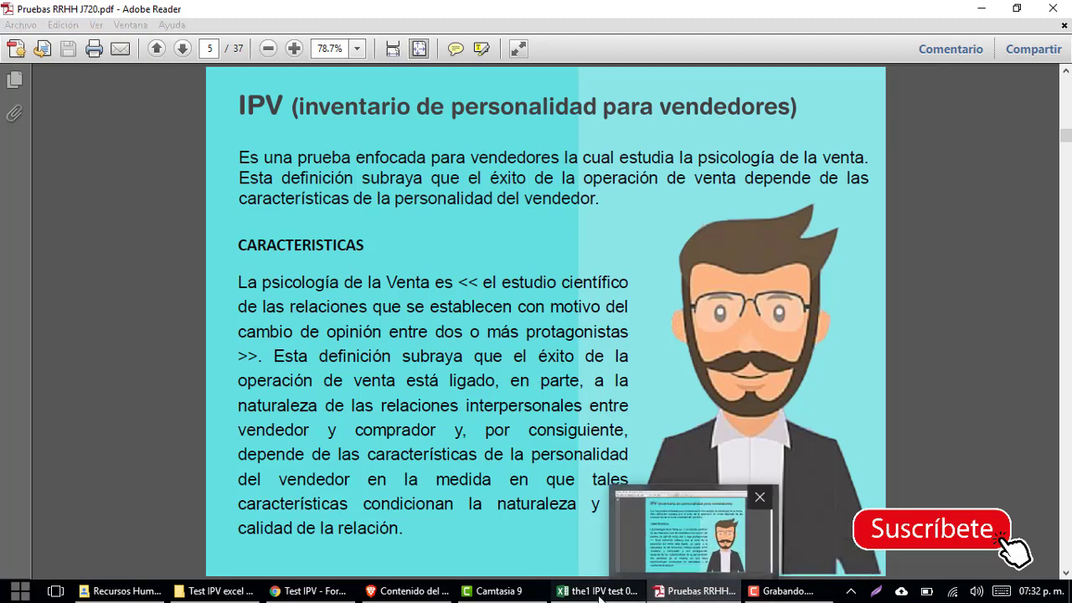
pyautogui.click(637, 592)
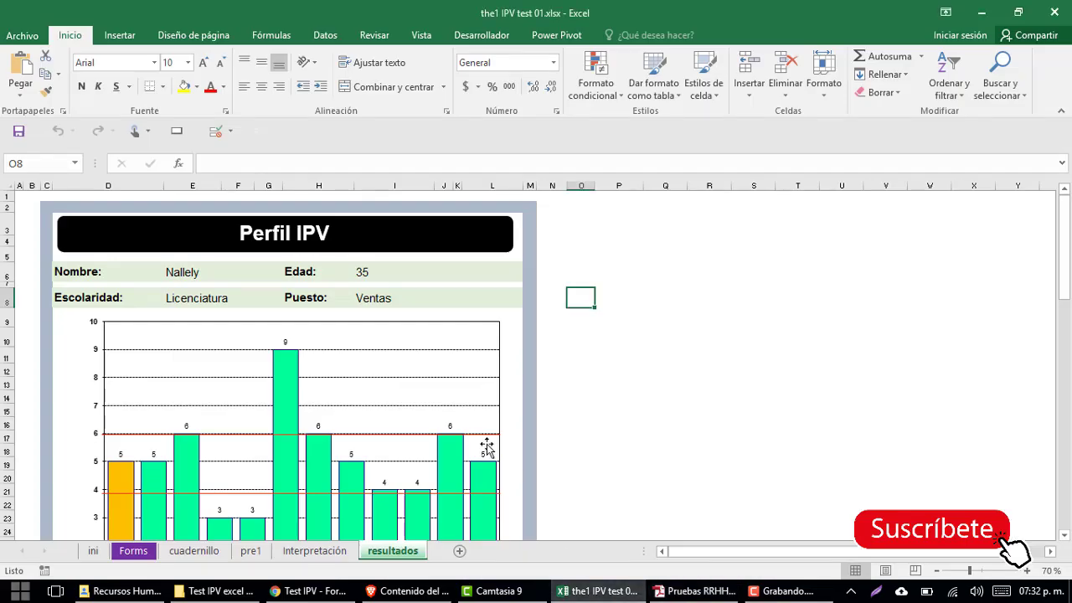
pyautogui.click(526, 209)
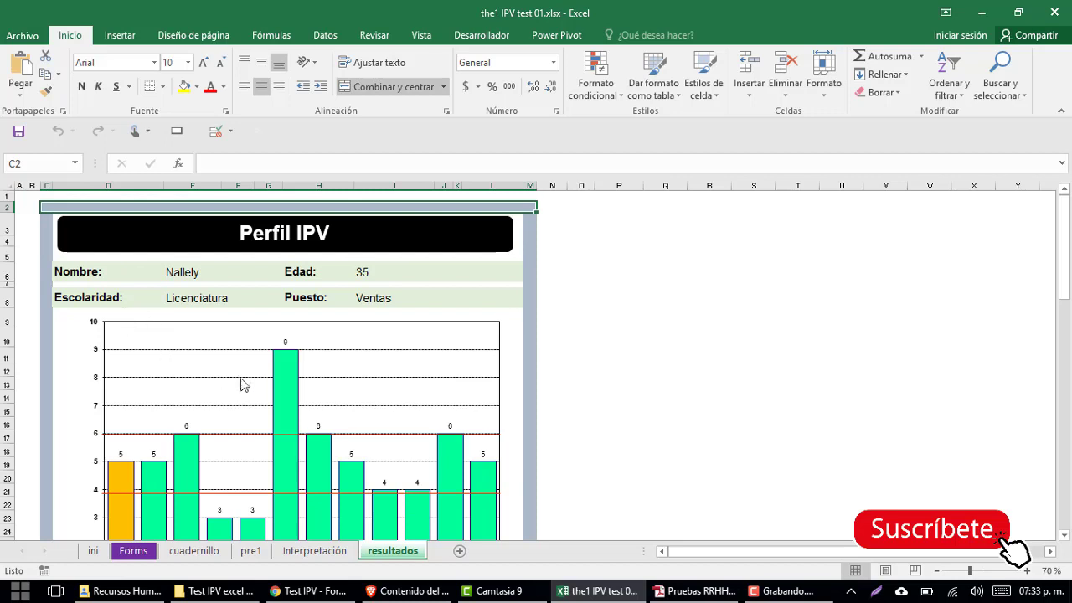
# Step: Scroll down the results sheet and select the PN and PE column headers
pyautogui.scroll(-1, 265, 366)
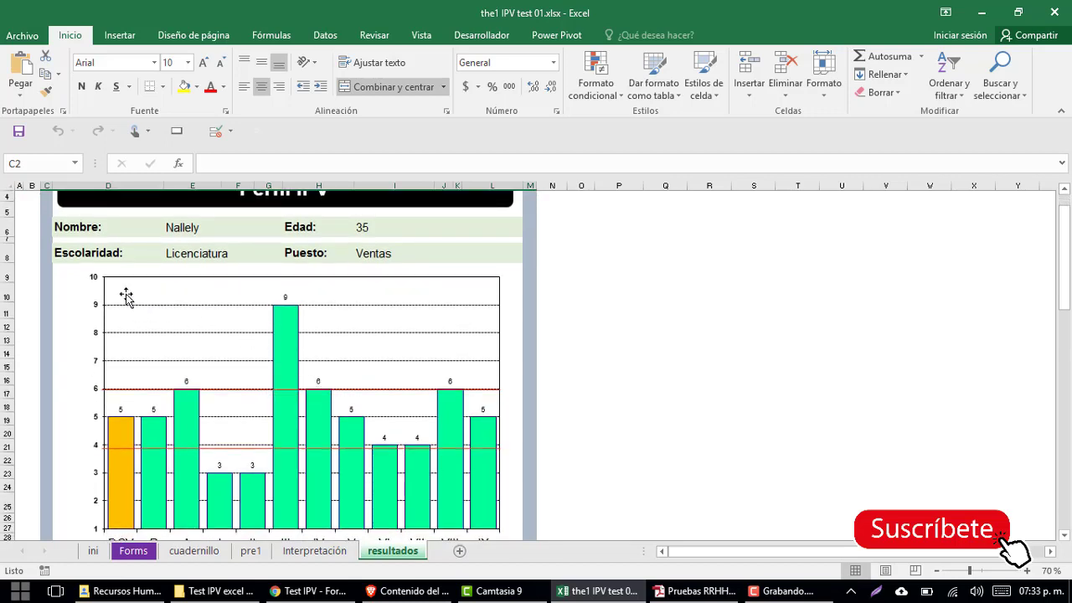
pyautogui.scroll(-1, 107, 411)
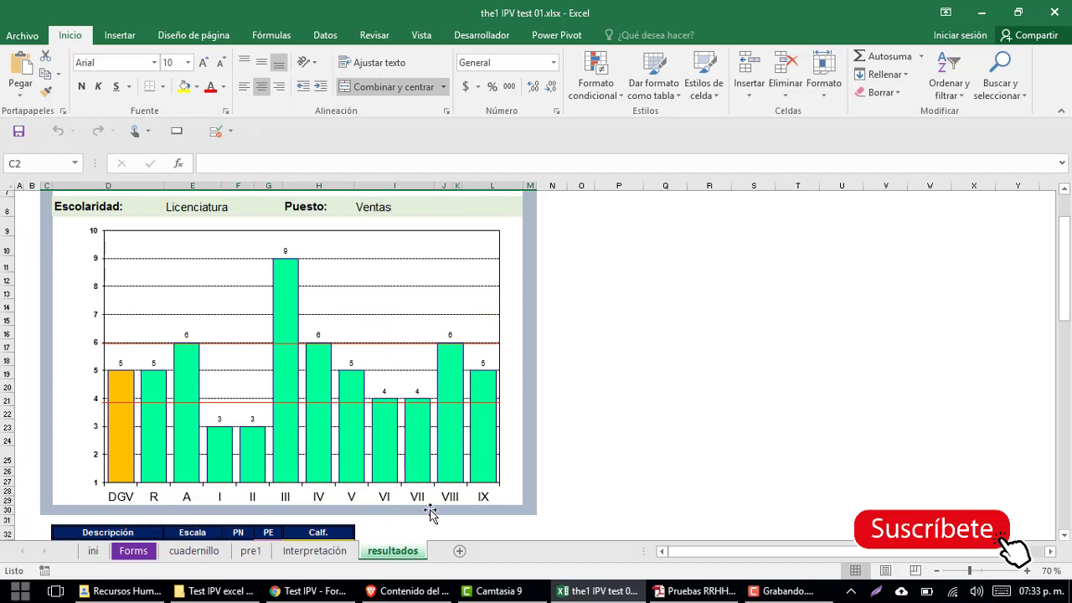
pyautogui.scroll(-3, 430, 507)
pyautogui.scroll(-1, 430, 507)
pyautogui.scroll(-1, 428, 505)
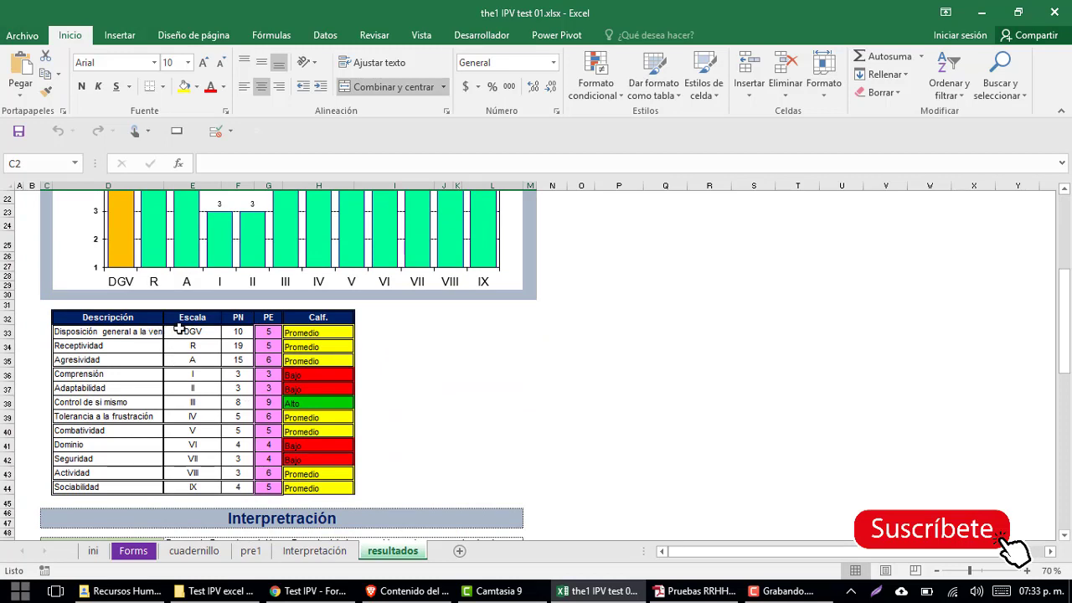
pyautogui.click(239, 319)
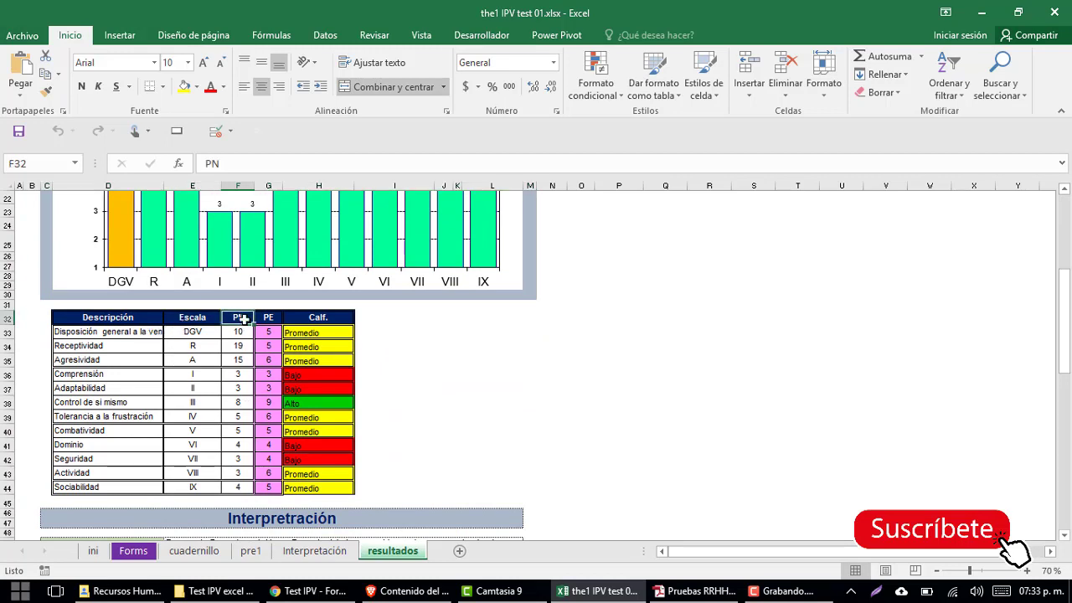
pyautogui.click(268, 319)
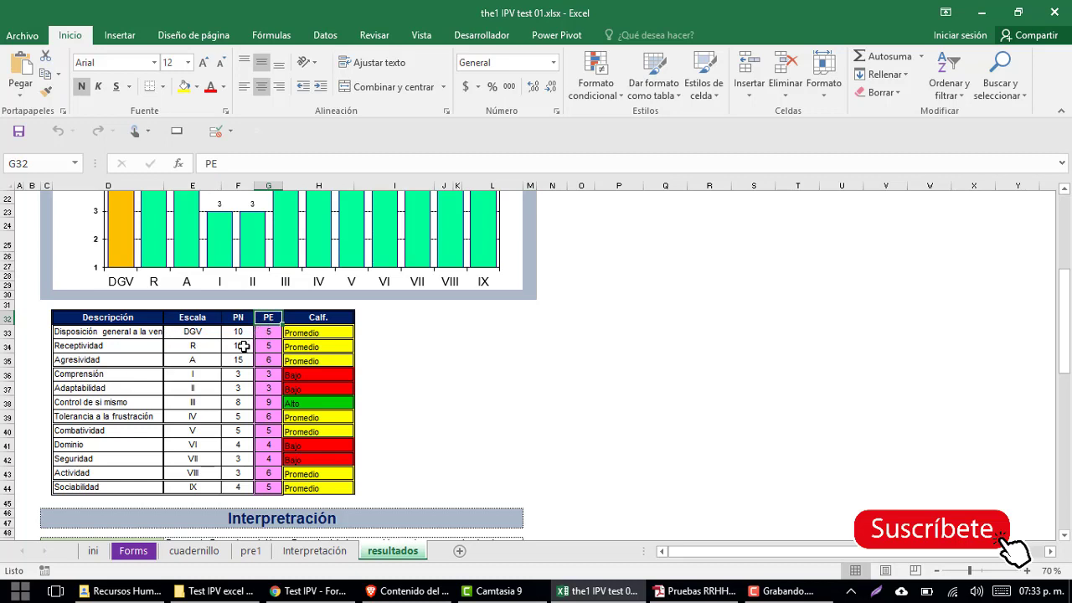
# Step: Review the trait descriptions from Receptividad to Sociabilidad and the Calf. ratings in H33:H44
pyautogui.click(98, 335)
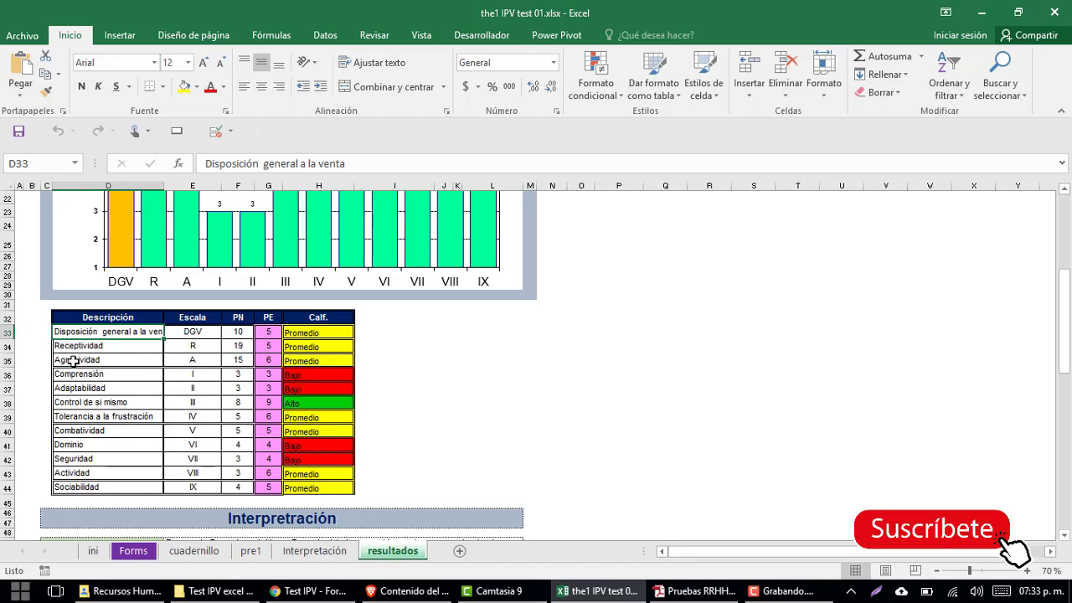
pyautogui.click(78, 347)
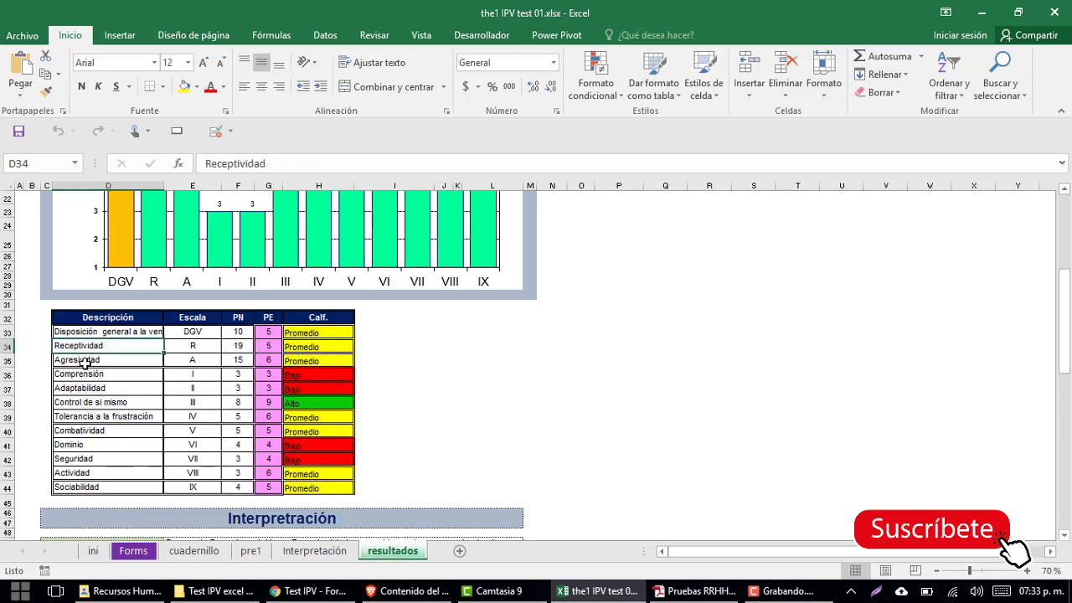
pyautogui.click(85, 362)
pyautogui.click(90, 376)
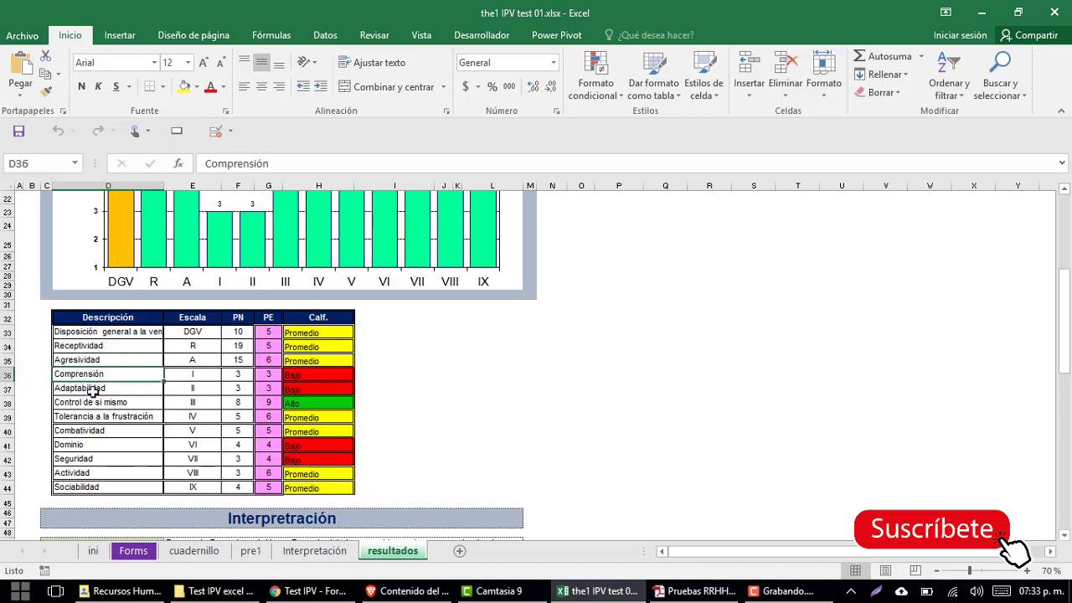
pyautogui.click(94, 389)
pyautogui.click(101, 405)
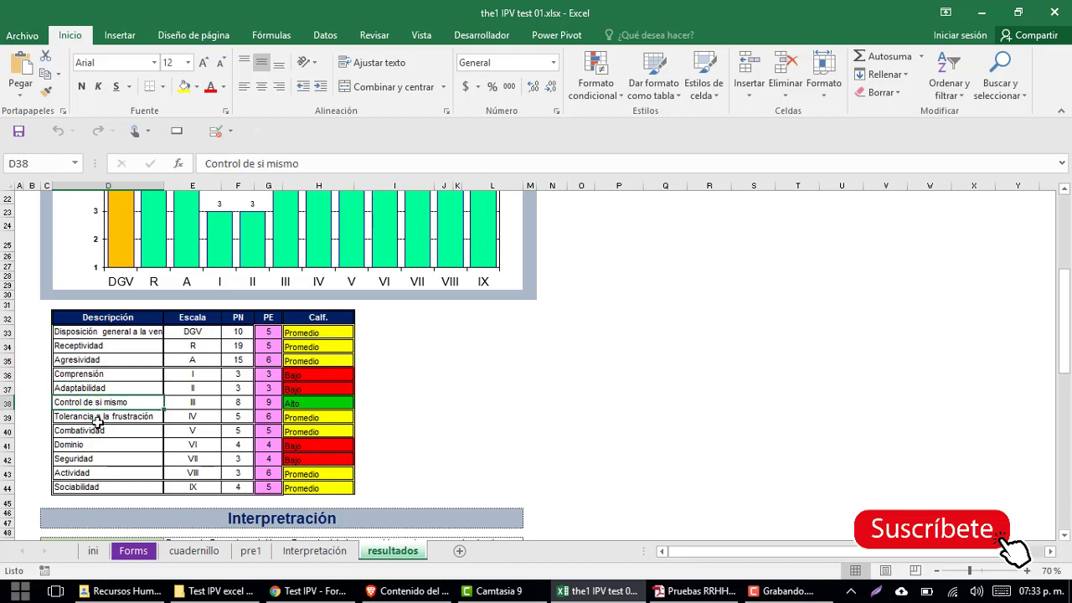
pyautogui.click(98, 421)
pyautogui.click(105, 432)
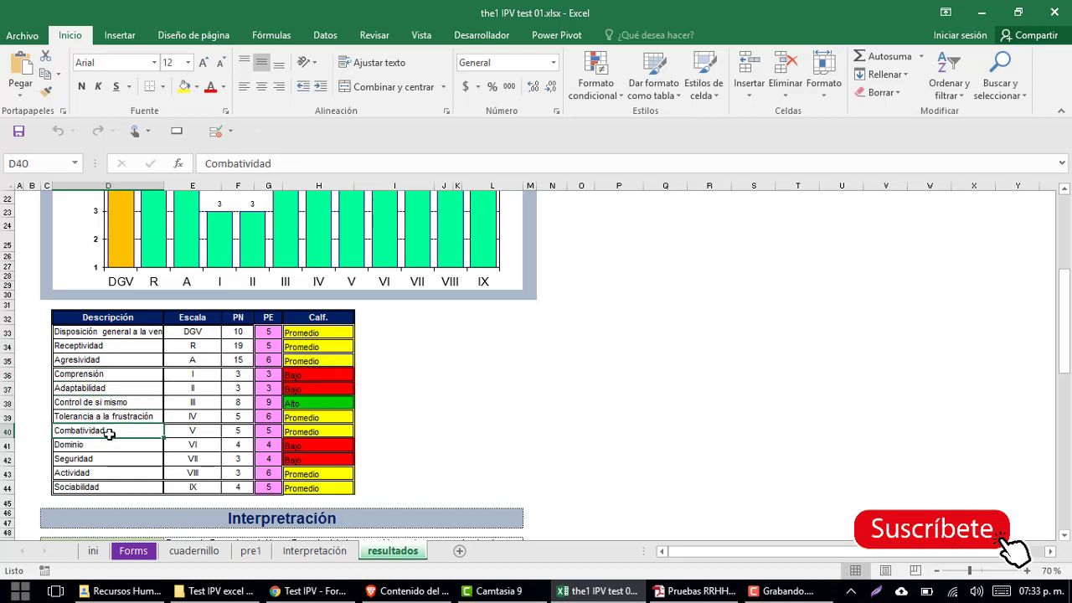
pyautogui.click(107, 445)
pyautogui.click(108, 472)
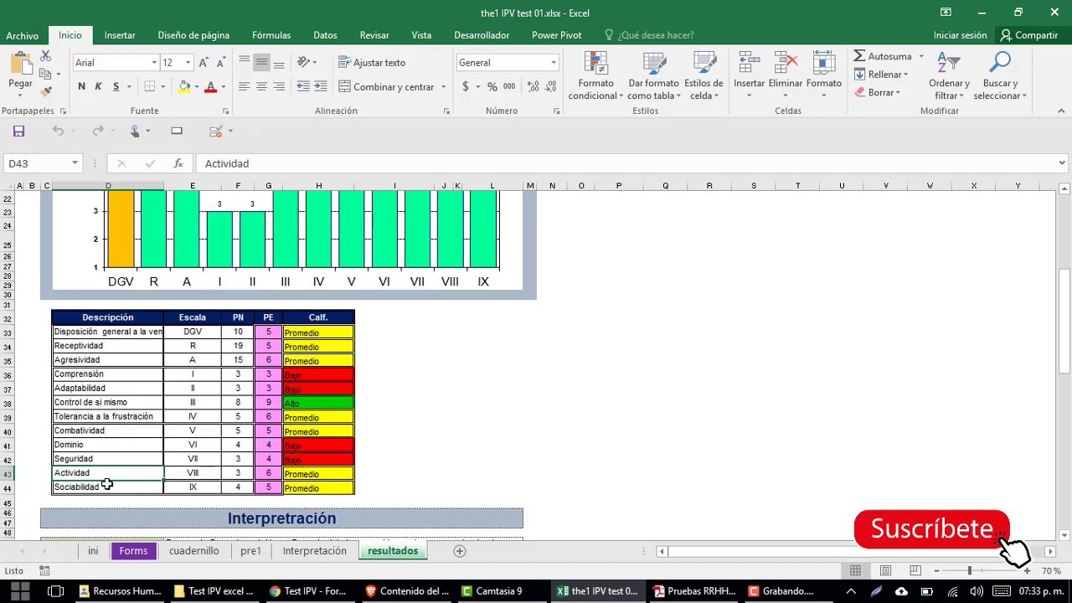
pyautogui.click(108, 487)
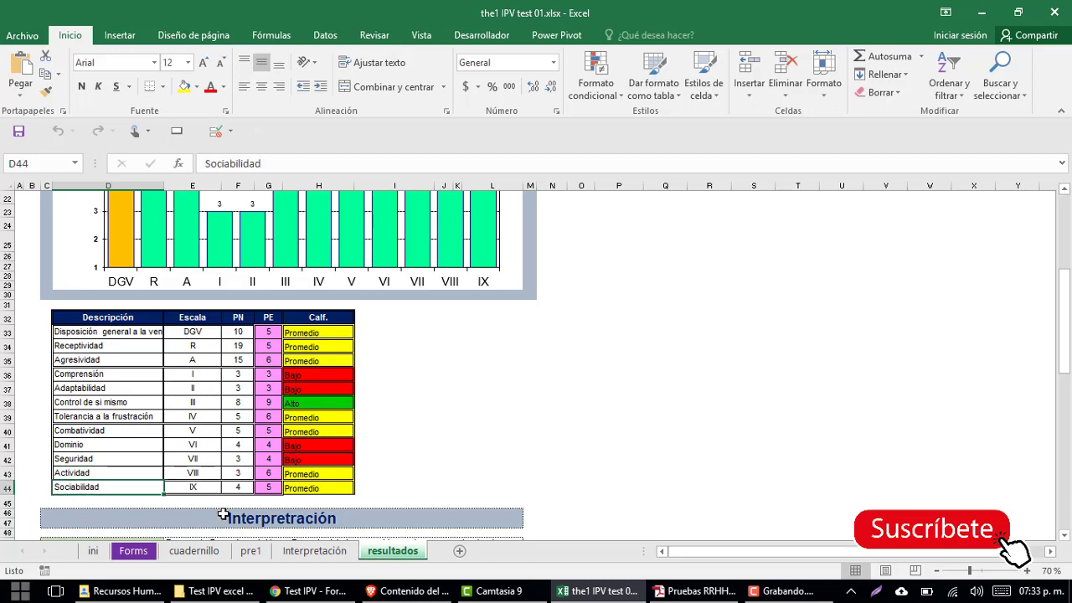
pyautogui.moveTo(320, 332); pyautogui.dragTo(327, 490)
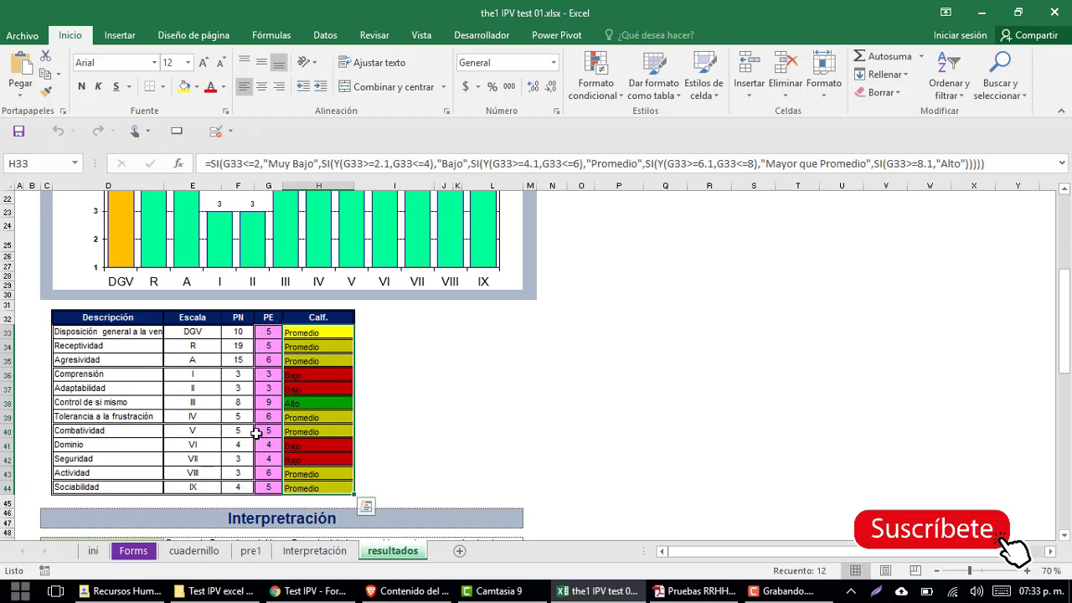
# Step: Inspect the formulas behind the DGV, R, A and I interpretation labels
pyautogui.scroll(-2, 257, 432)
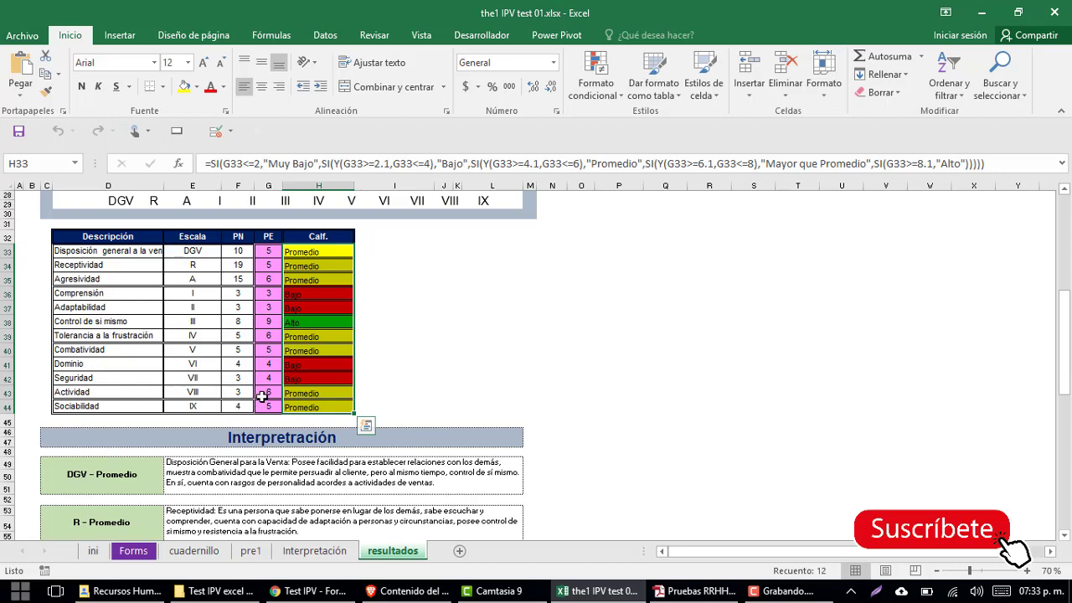
pyautogui.scroll(-3, 260, 398)
pyautogui.scroll(-2, 262, 396)
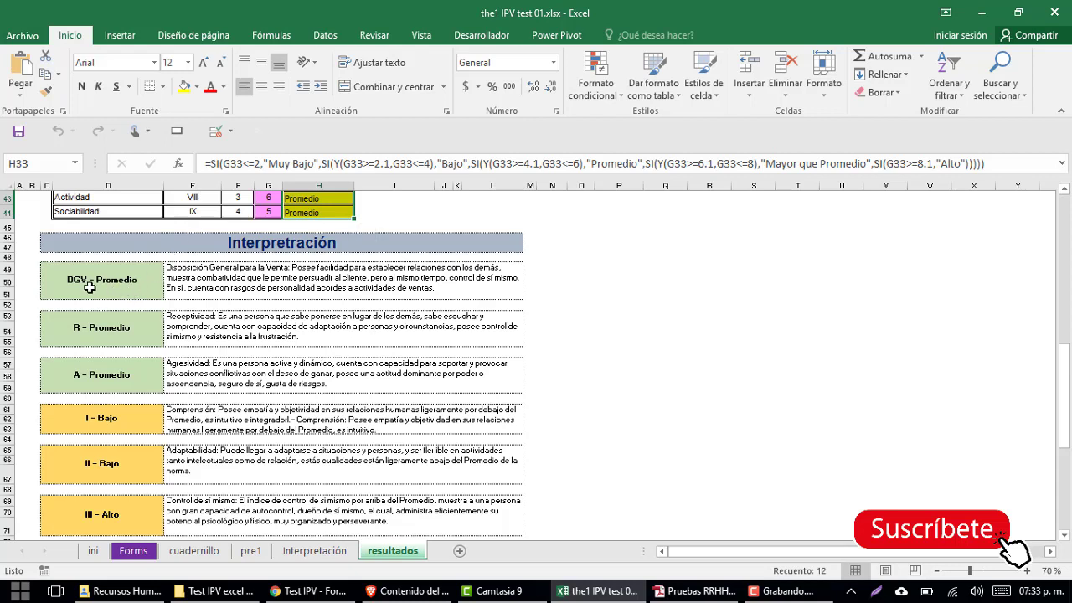
pyautogui.click(89, 287)
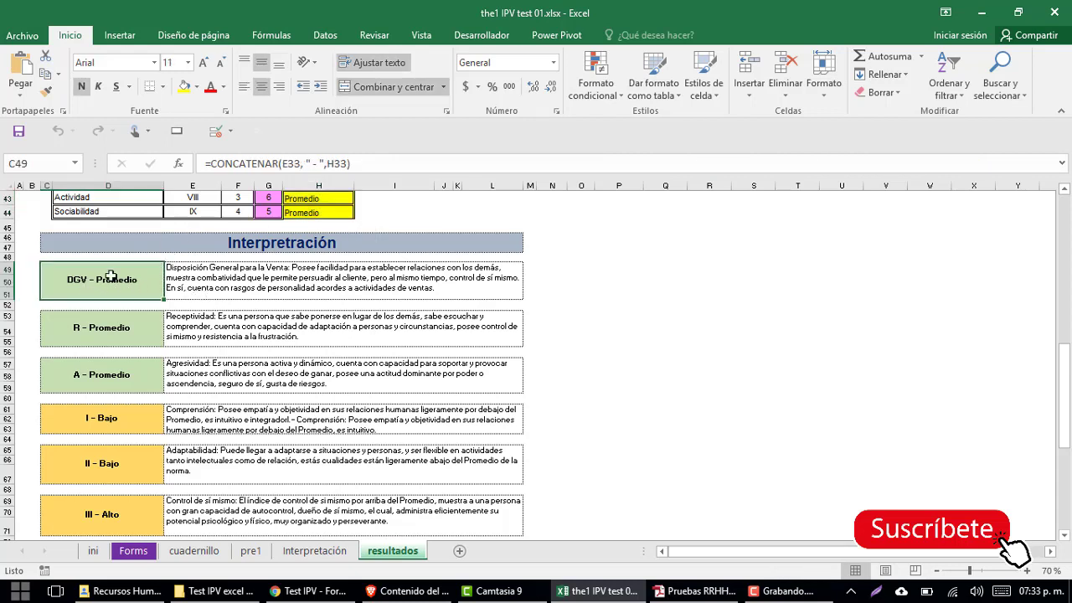
pyautogui.click(251, 284)
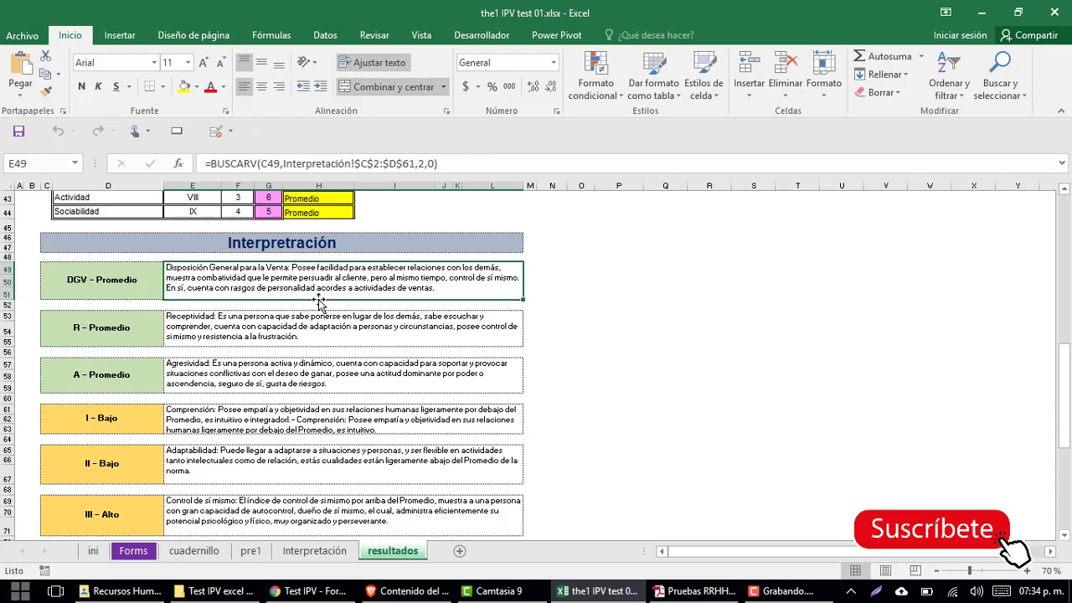
pyautogui.click(132, 333)
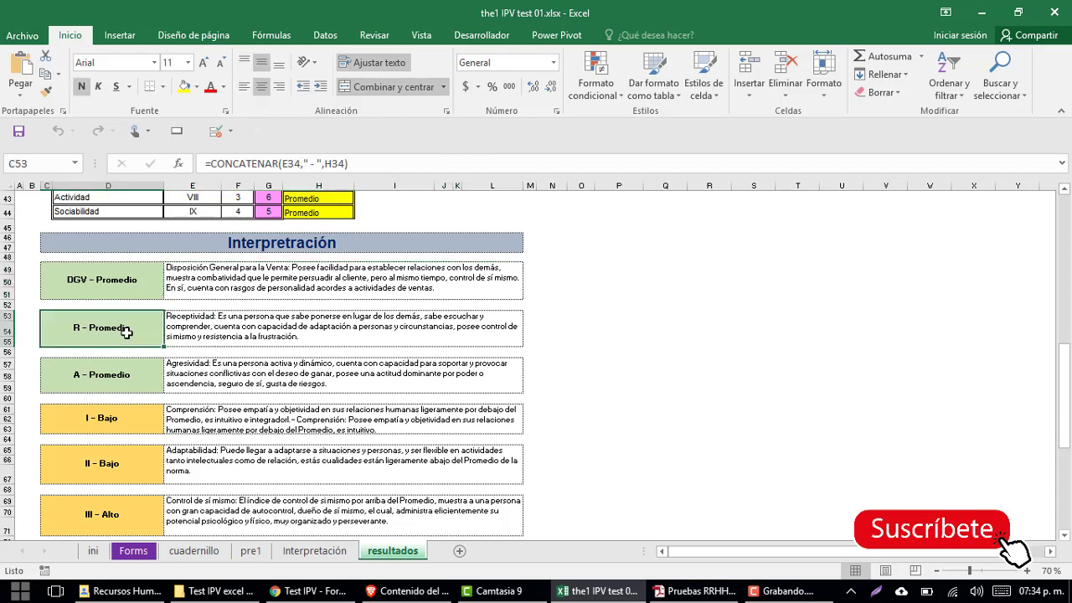
pyautogui.click(132, 382)
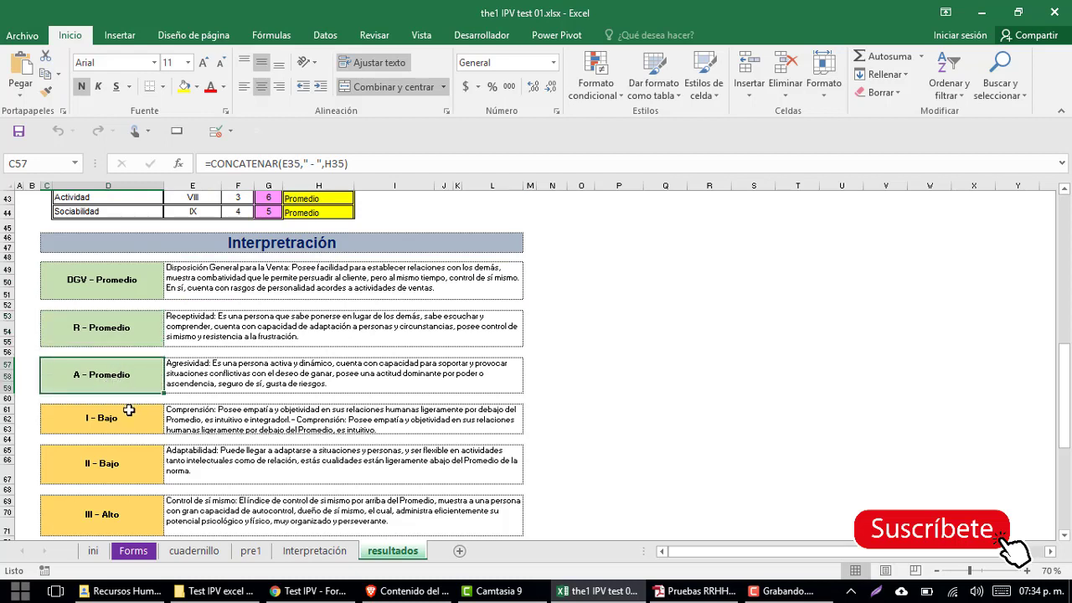
pyautogui.click(130, 425)
pyautogui.scroll(-1, 130, 424)
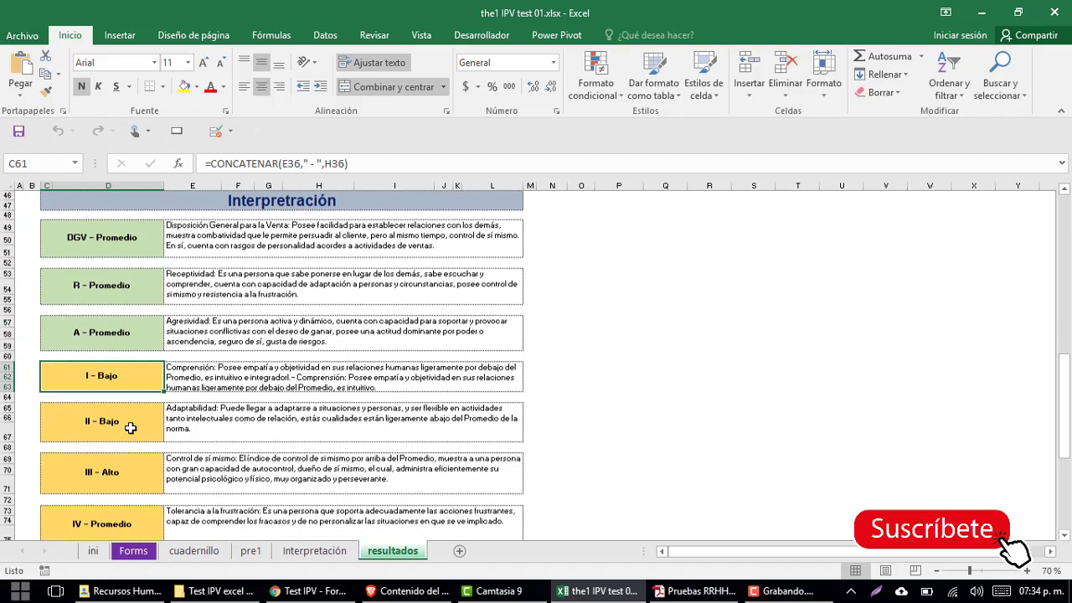
pyautogui.scroll(-1, 131, 423)
pyautogui.scroll(-1, 131, 399)
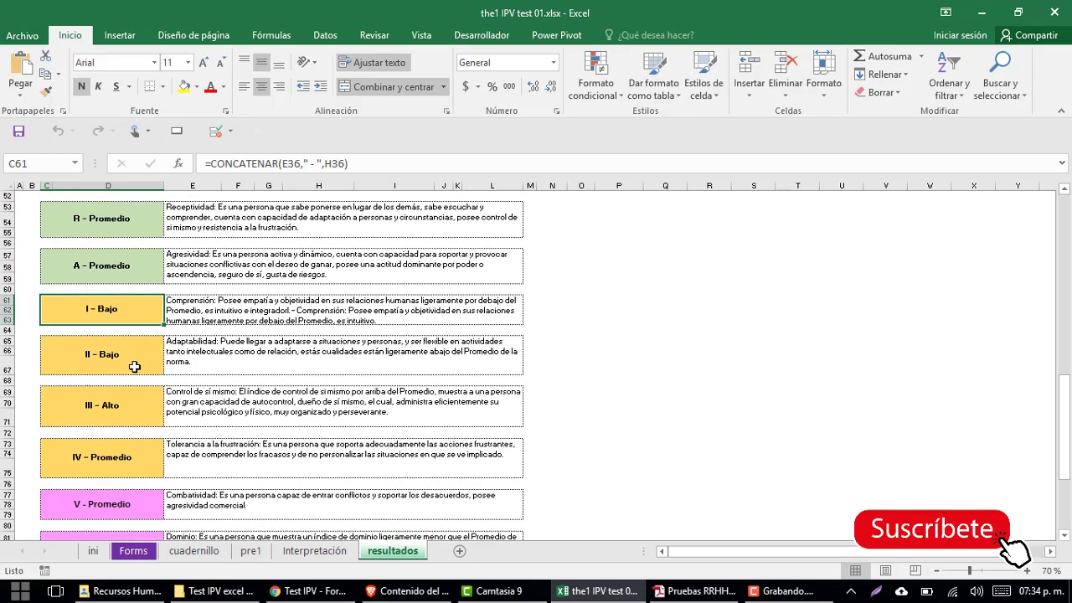
pyautogui.scroll(-1, 129, 414)
pyautogui.scroll(-1, 133, 414)
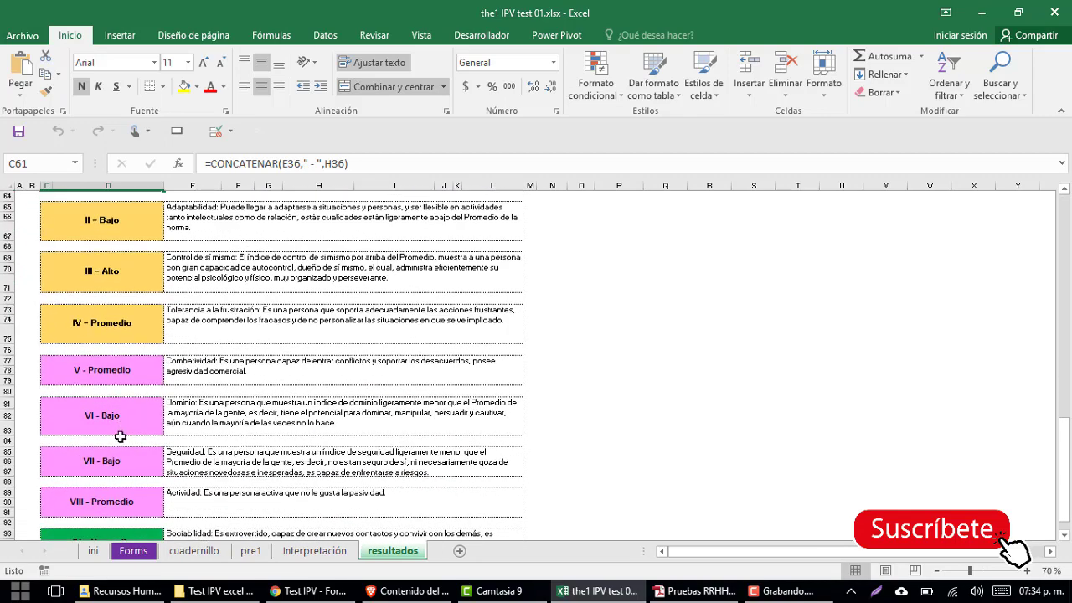
pyautogui.scroll(-1, 192, 452)
pyautogui.scroll(-1, 251, 431)
pyautogui.scroll(2, 249, 437)
pyautogui.scroll(4, 249, 439)
pyautogui.scroll(3, 247, 442)
pyautogui.scroll(4, 247, 442)
pyautogui.scroll(3, 245, 435)
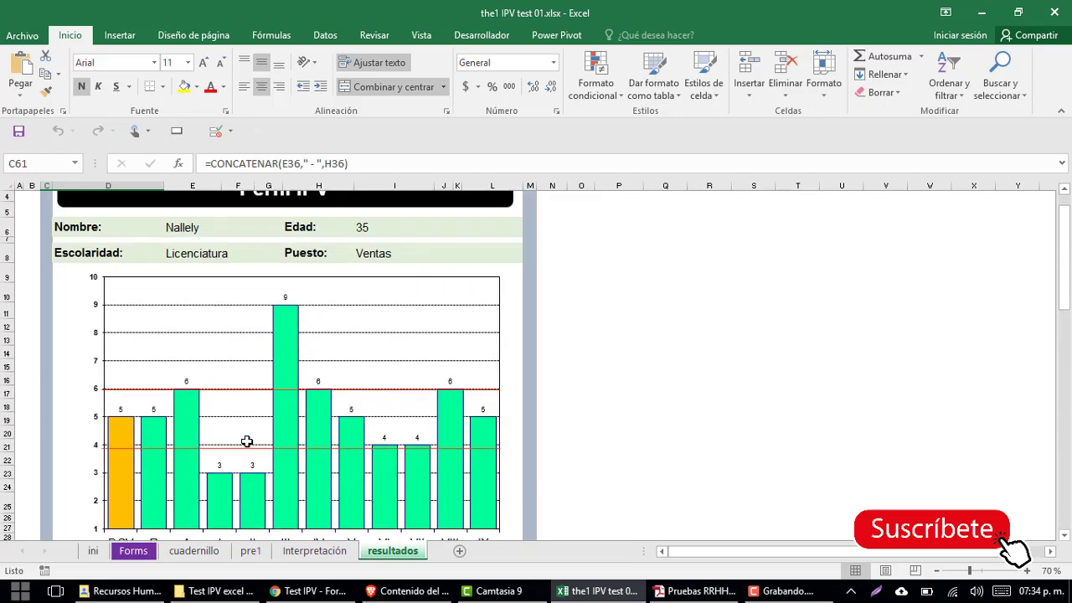
# Step: Bring the Test IPV form editor to the front and glance over its Nombre field
pyautogui.click(303, 592)
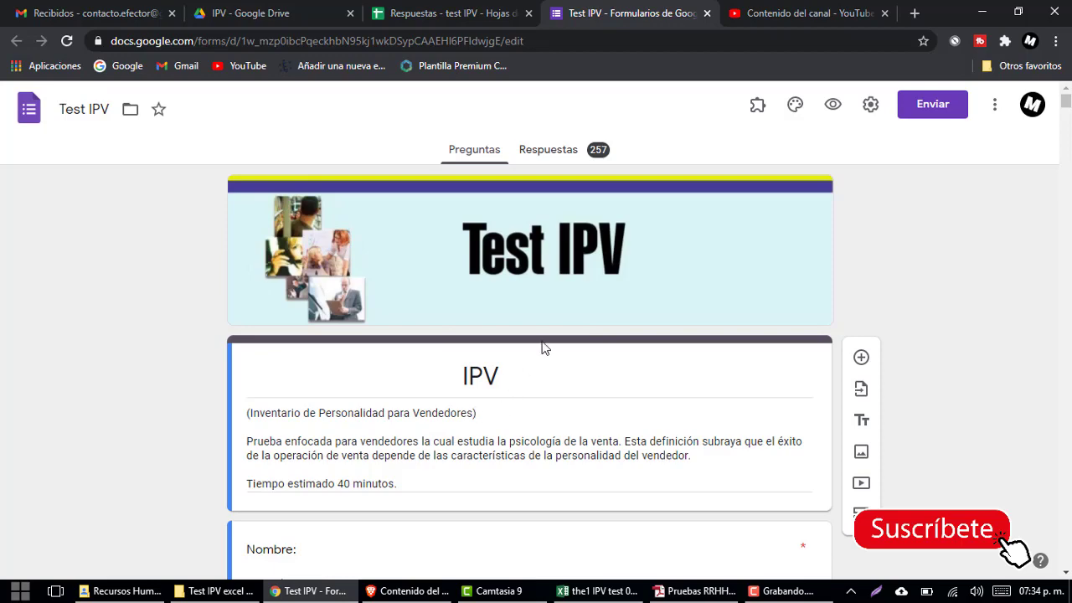
pyautogui.scroll(-2, 562, 409)
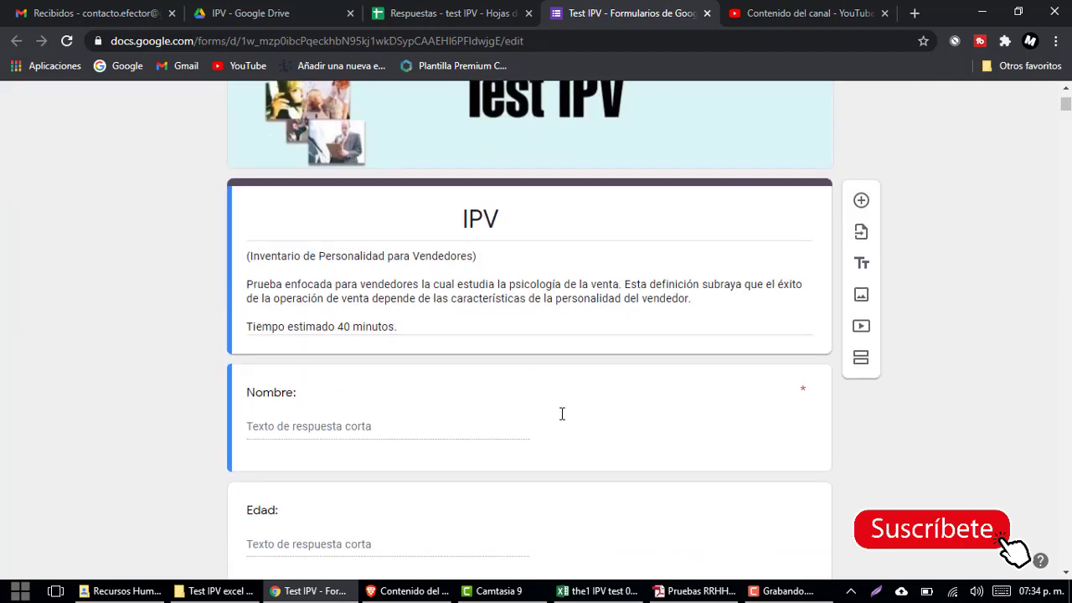
pyautogui.scroll(2, 564, 423)
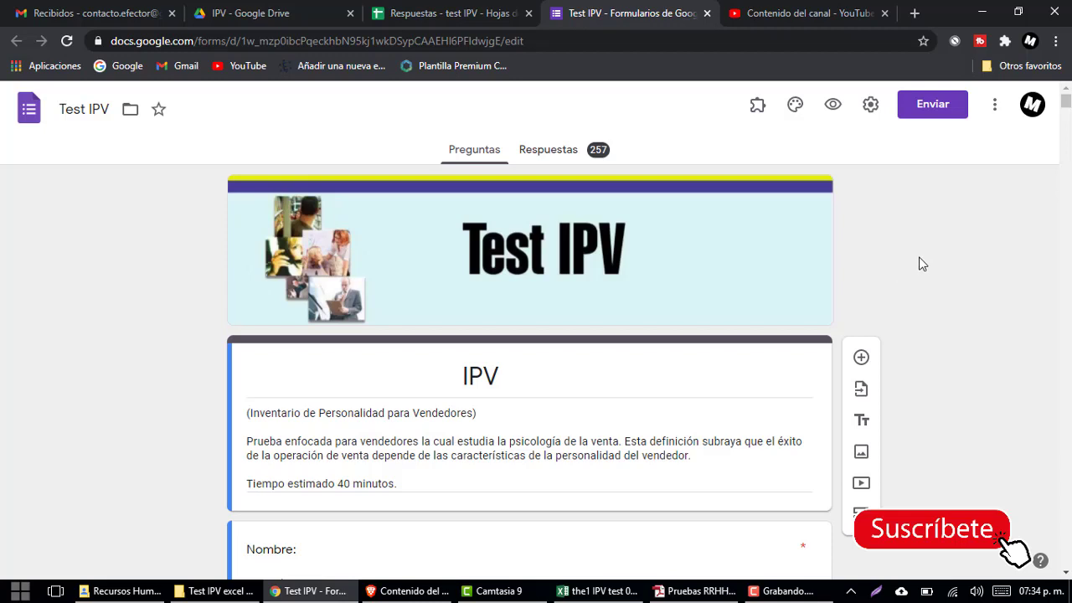
# Step: Preview the form as a respondent and scroll through to question 87 and Enviar
pyautogui.click(833, 105)
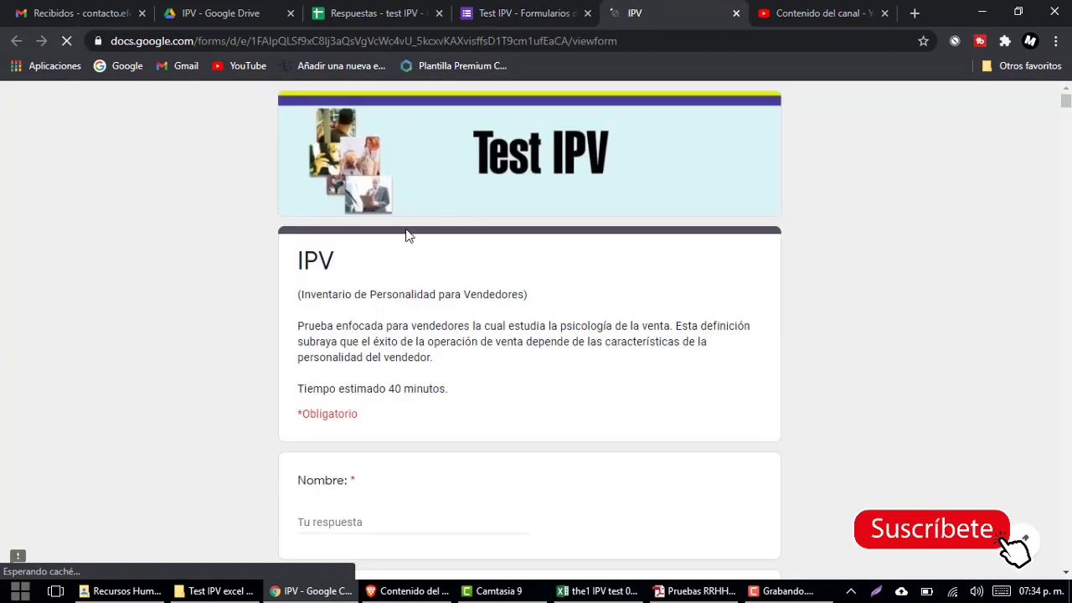
pyautogui.scroll(-3, 490, 438)
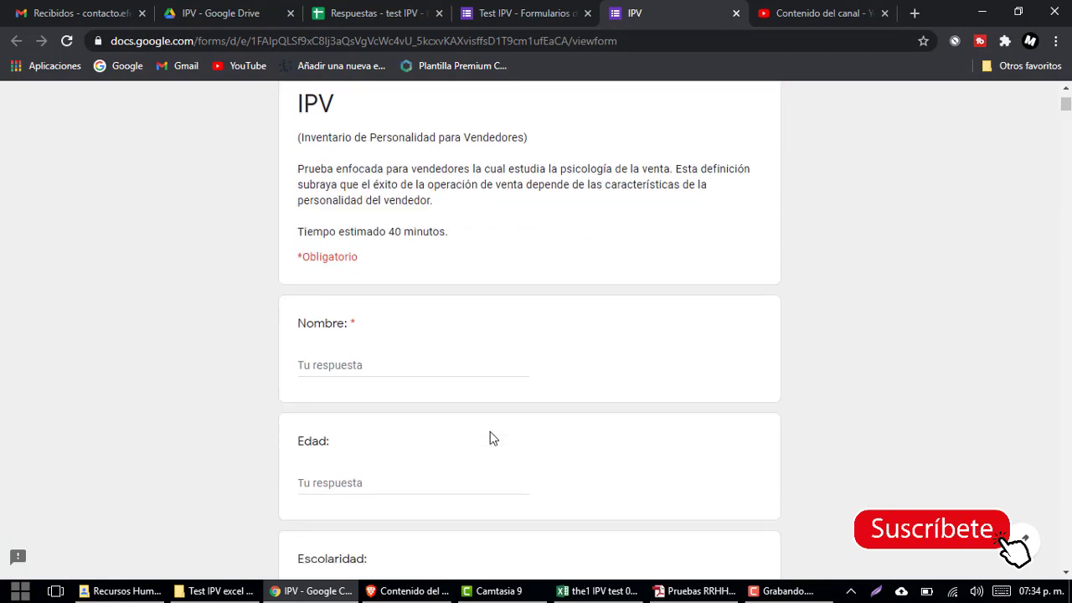
pyautogui.scroll(-1, 342, 315)
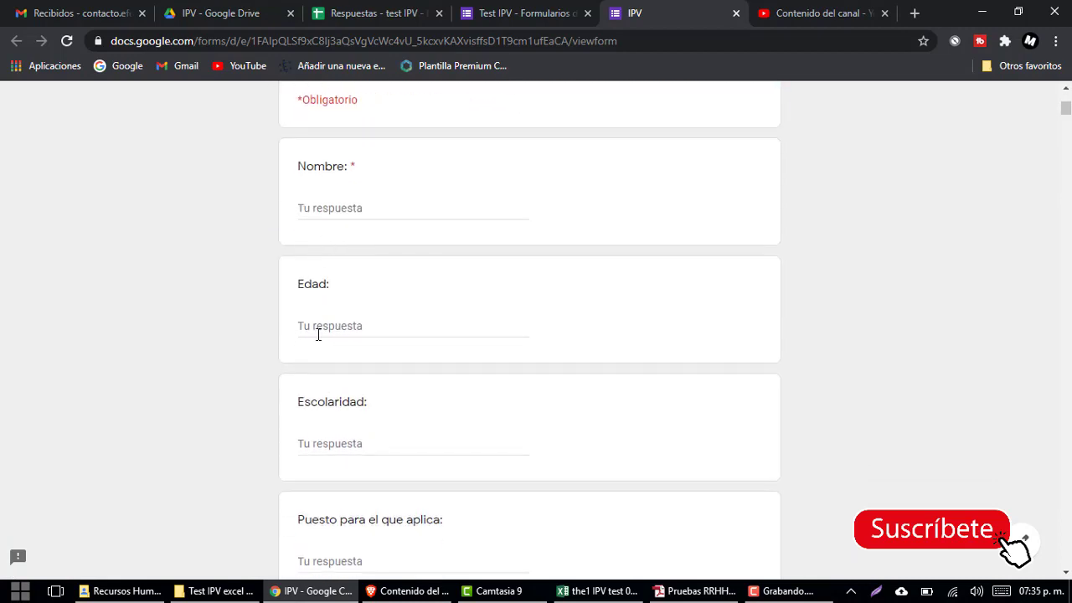
pyautogui.scroll(-3, 318, 335)
pyautogui.scroll(-1, 326, 319)
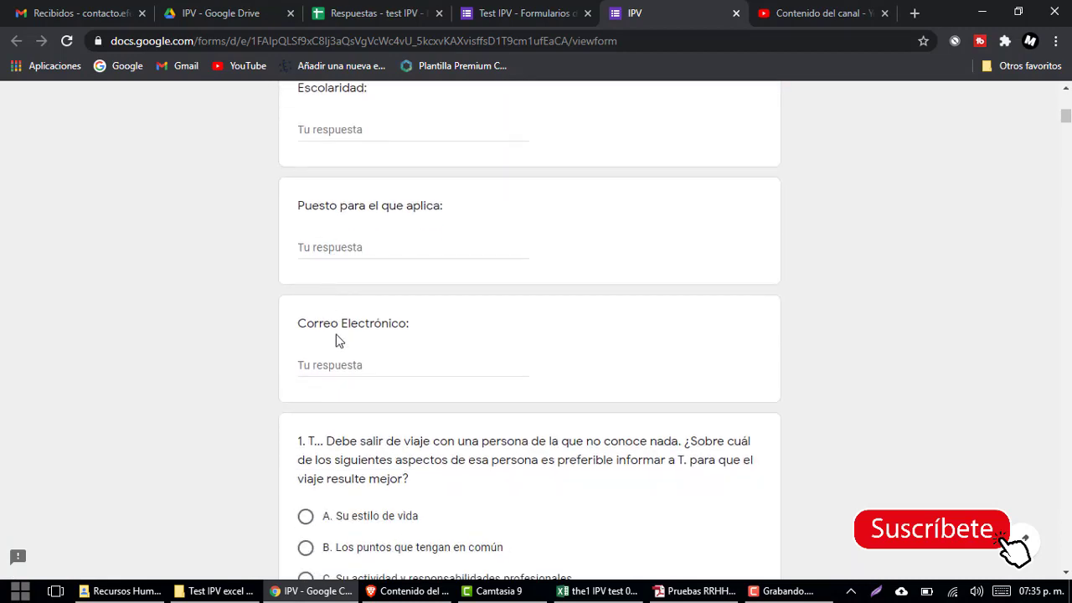
pyautogui.scroll(-1, 339, 341)
pyautogui.scroll(-2, 416, 424)
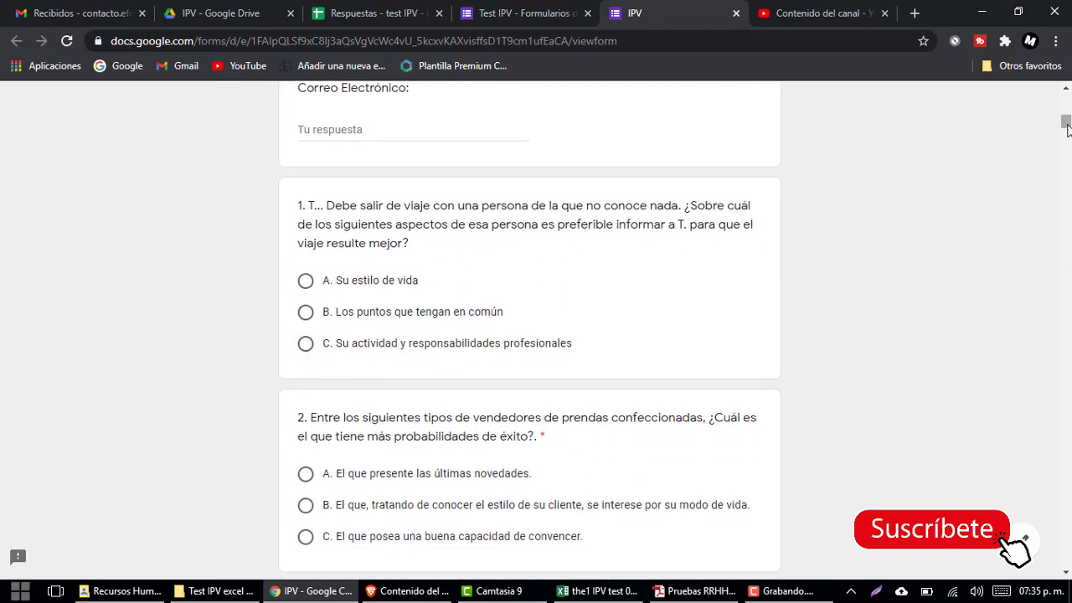
pyautogui.moveTo(1066, 123); pyautogui.dragTo(1066, 559)
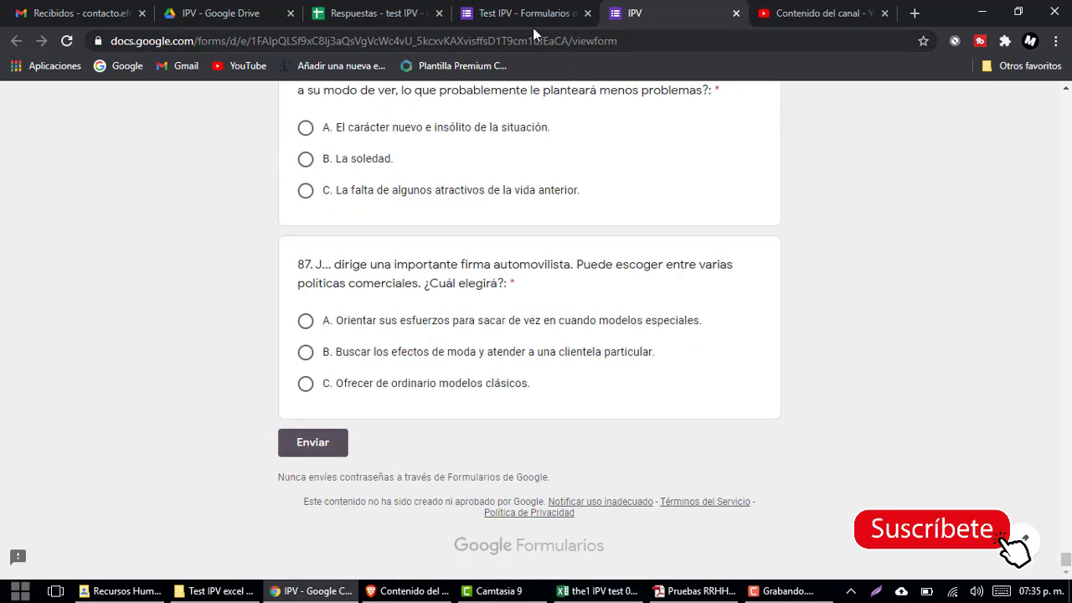
# Step: Switch to the Respuestas spreadsheet and jump down to the last response
pyautogui.click(395, 13)
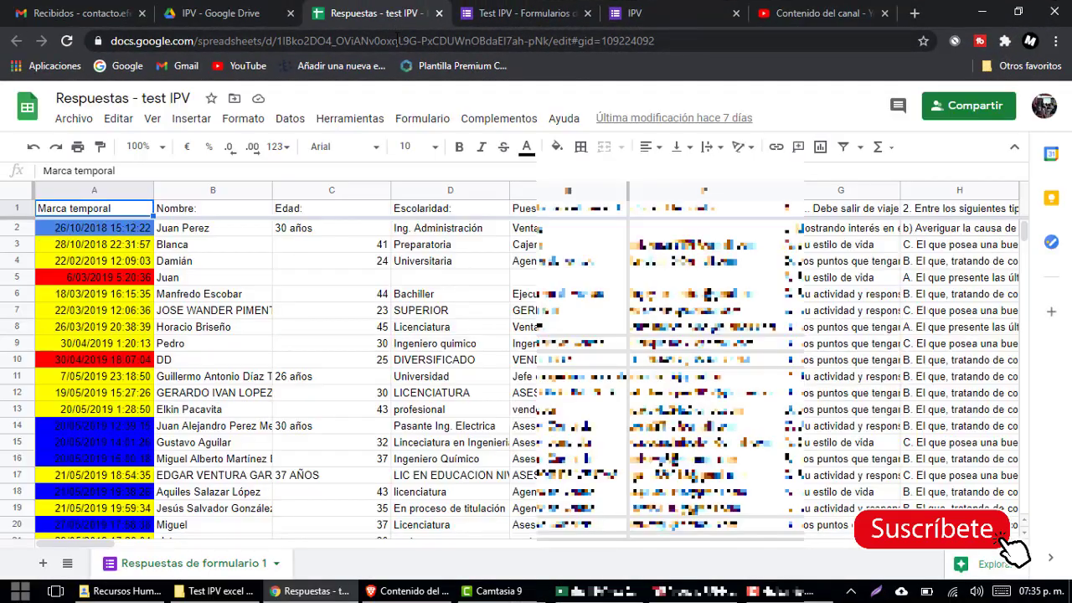
pyautogui.click(128, 344)
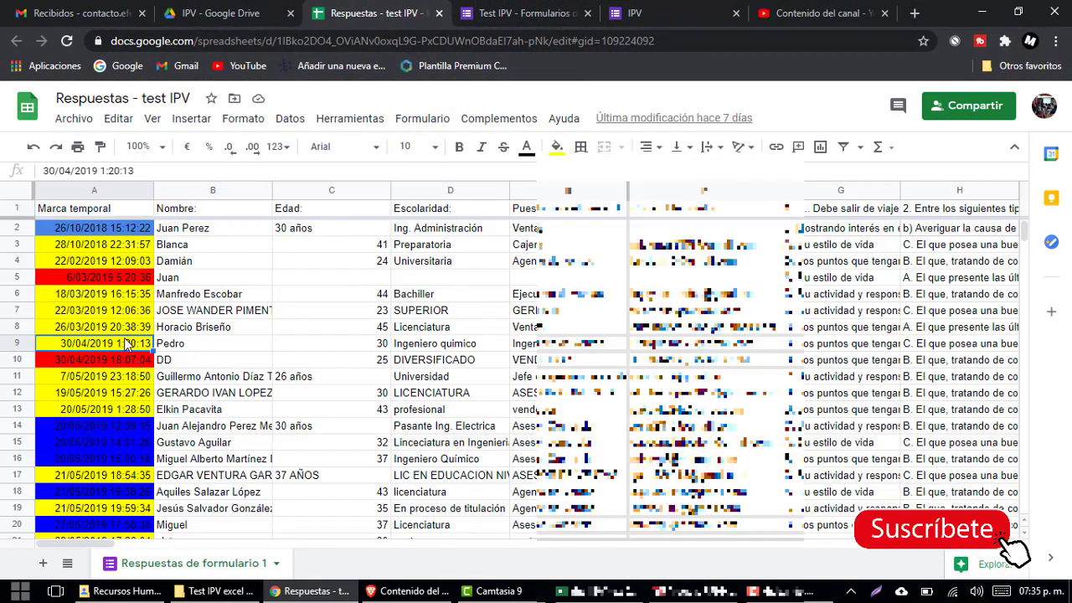
pyautogui.press('Down')
pyautogui.press('Down')
pyautogui.press('Down')
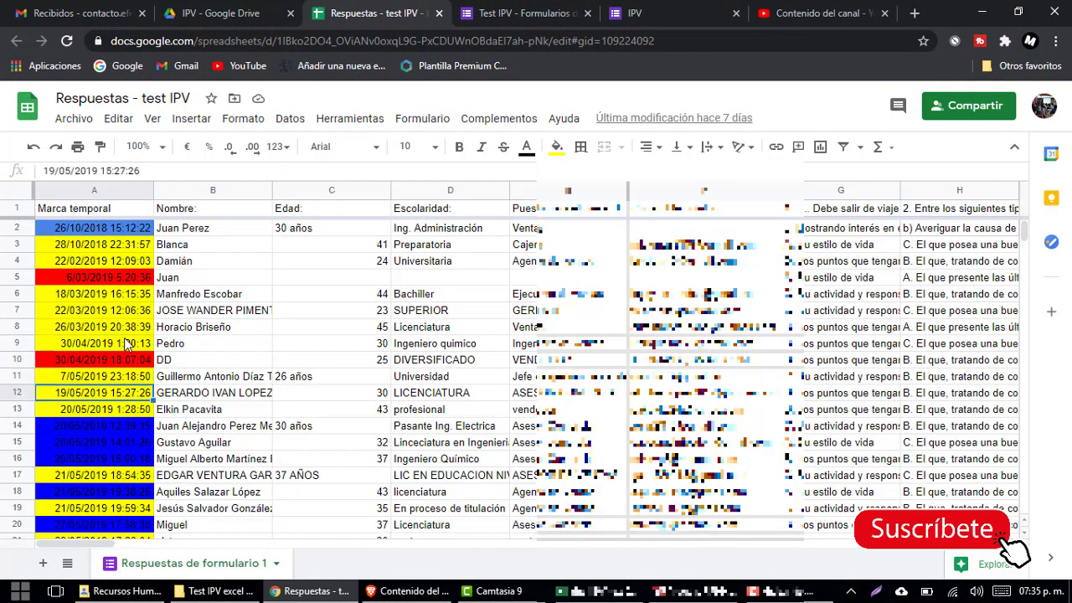
pyautogui.click(104, 425)
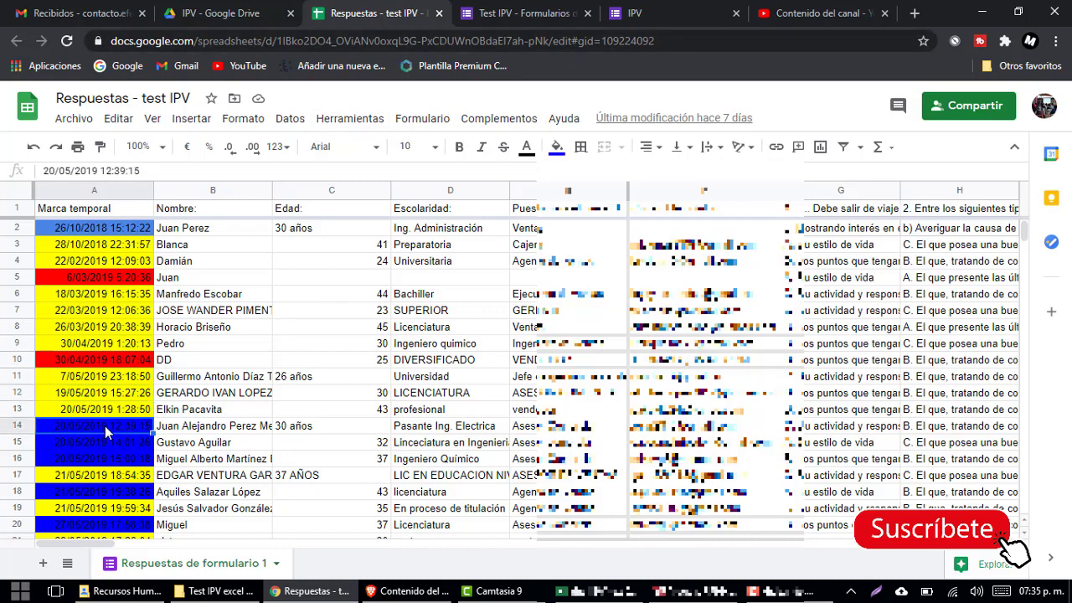
pyautogui.hotkey('ctrl', 'Down')
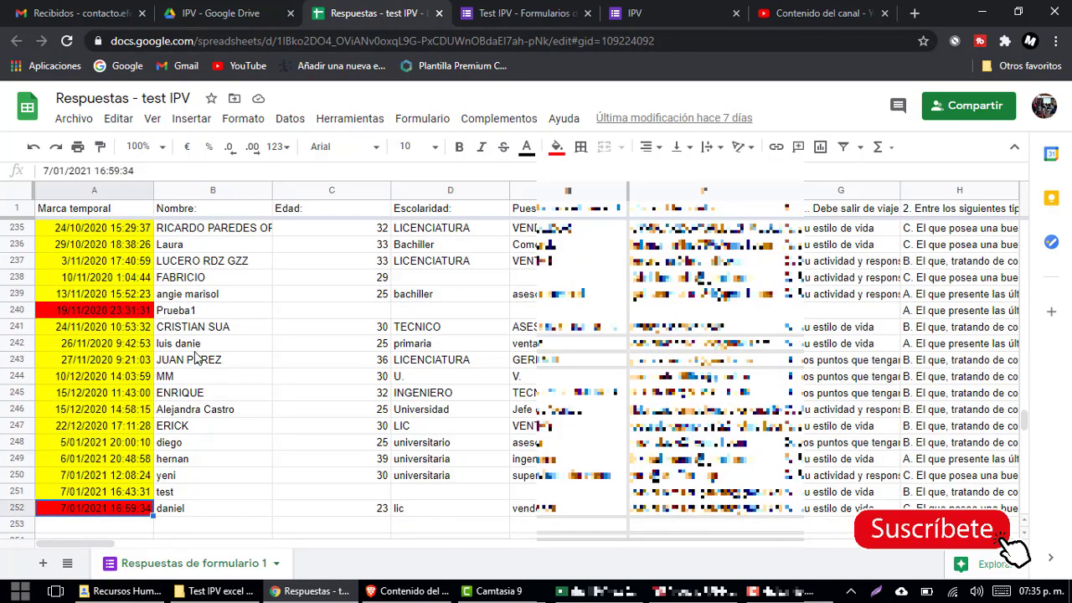
# Step: Select the entire test response in row 251 from its timestamp rightward
pyautogui.scroll(-5, 181, 406)
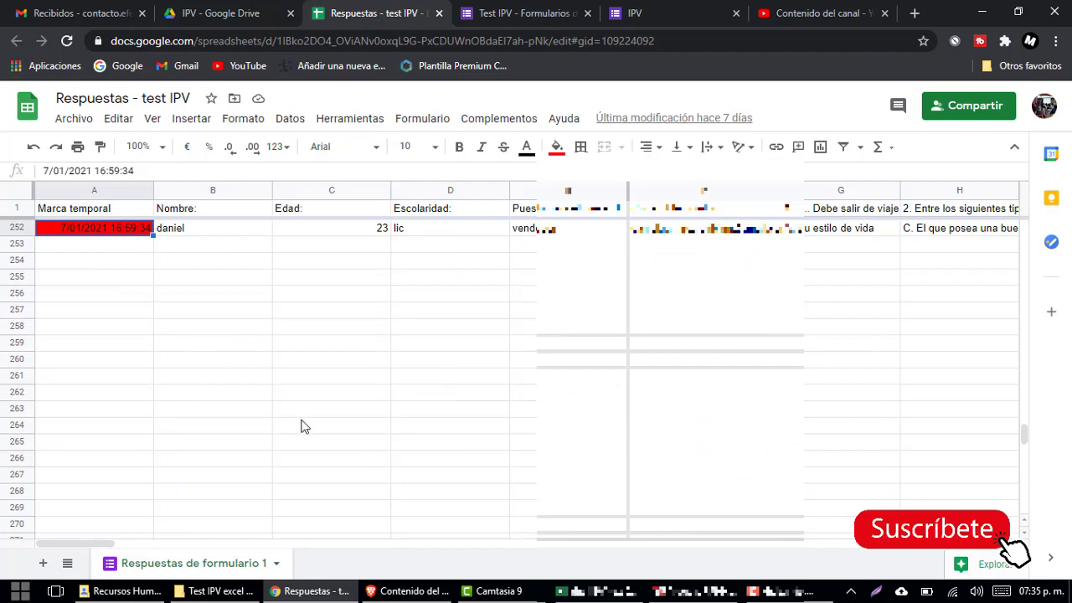
pyautogui.scroll(3, 302, 426)
pyautogui.scroll(1, 248, 427)
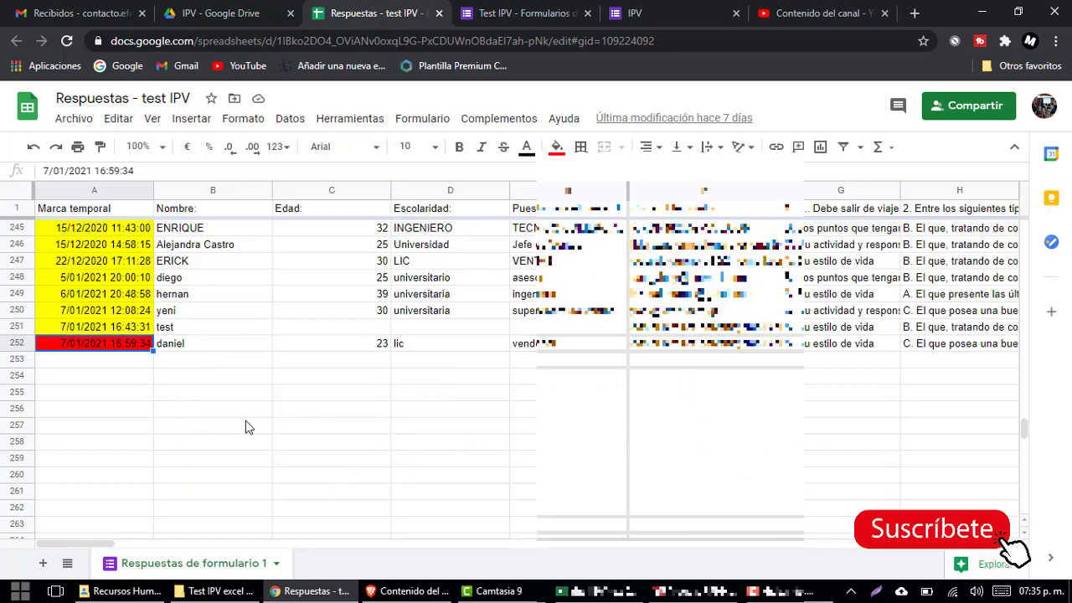
pyautogui.click(198, 353)
pyautogui.press('Left')
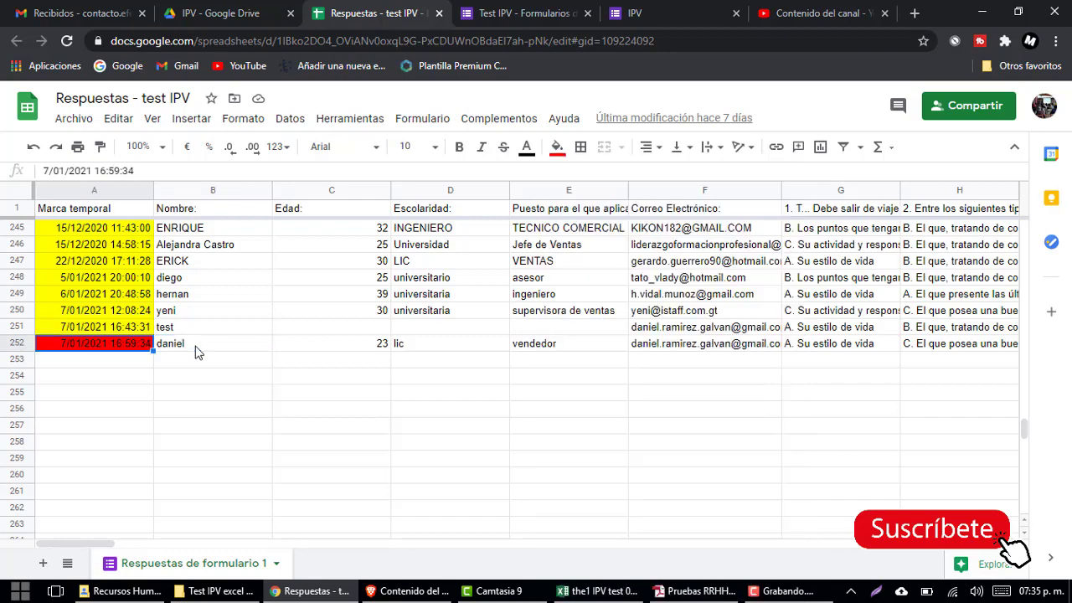
pyautogui.press('Up')
pyautogui.hotkey('ctrl', 'shift', 'Right')
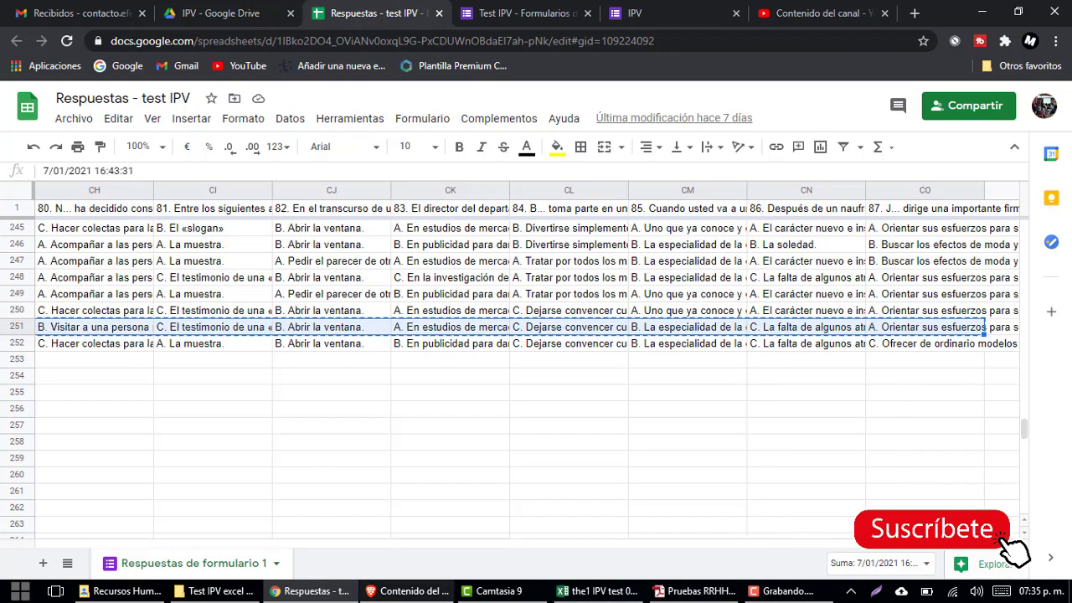
# Step: Paste the test response as plain text into row 2 of Excel's Forms sheet
pyautogui.click(604, 593)
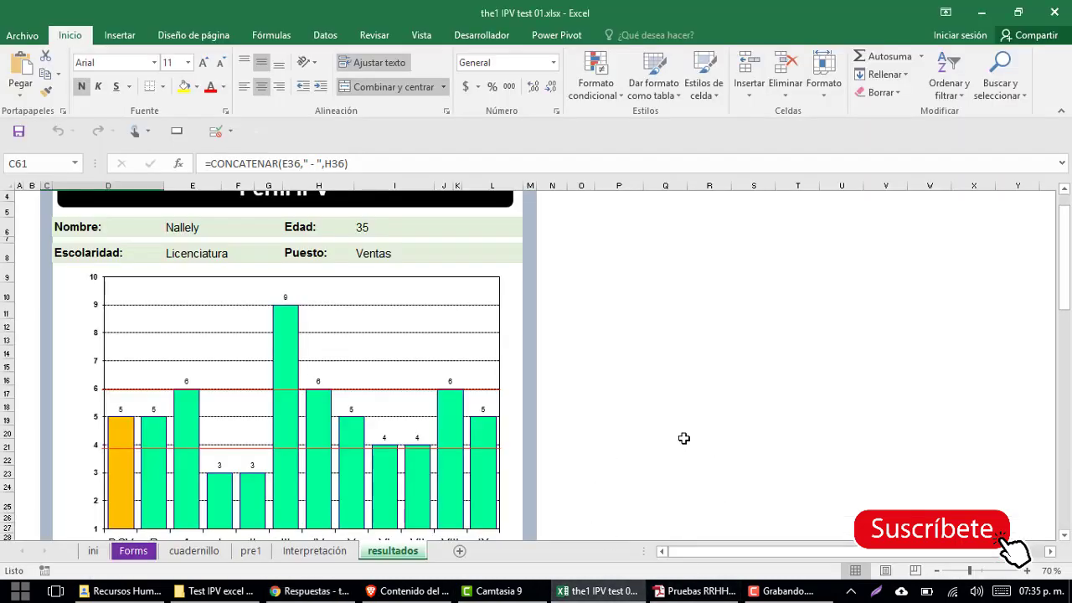
pyautogui.click(132, 553)
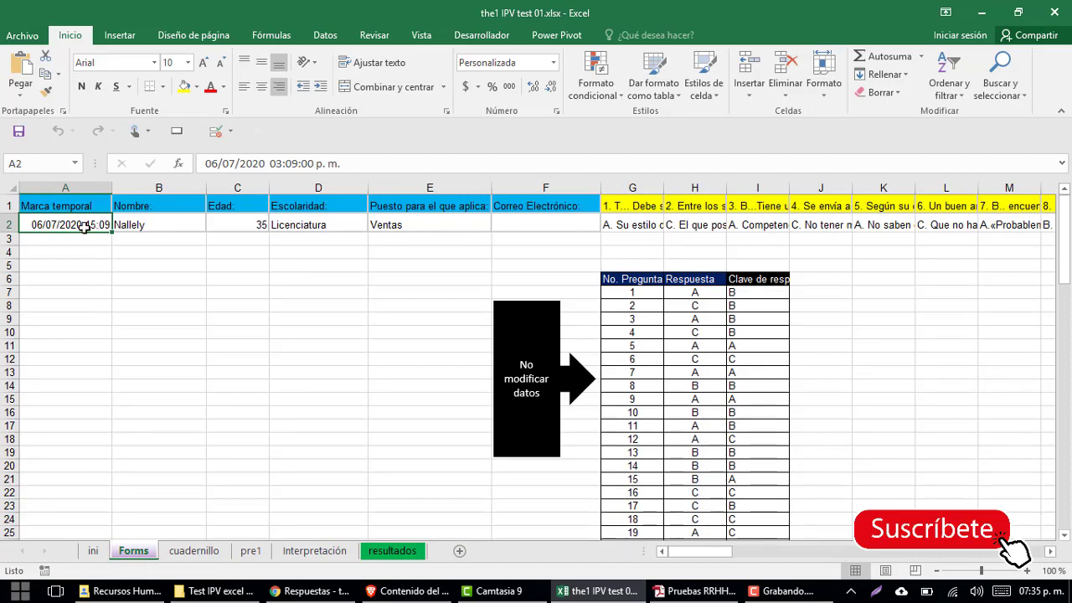
pyautogui.hotkey('ctrl', 'alt', 'v')
pyautogui.press('Down')
pyautogui.press('Down')
pyautogui.press('Return')
# Step: Check the resultados chart, then open Clave enumerada.jpg from the IPV files folder
pyautogui.click(392, 551)
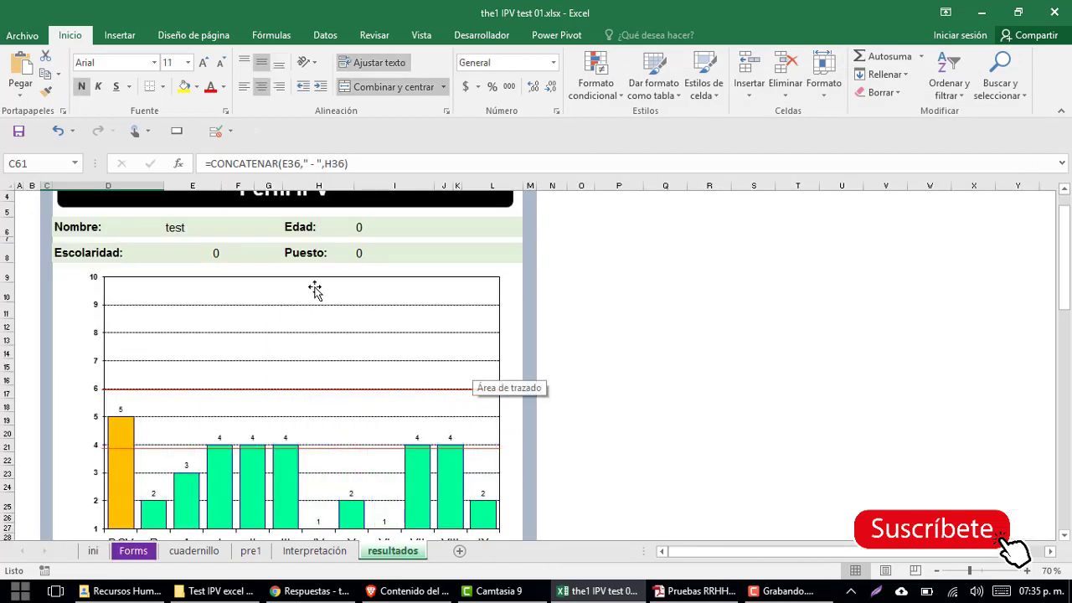
pyautogui.scroll(-2, 232, 385)
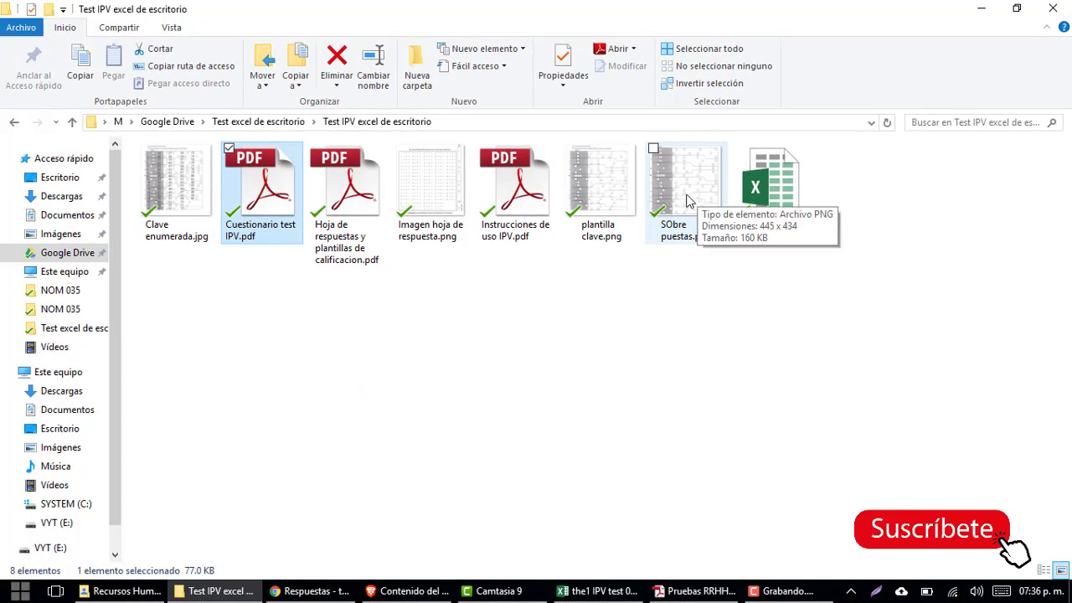
pyautogui.click(177, 195)
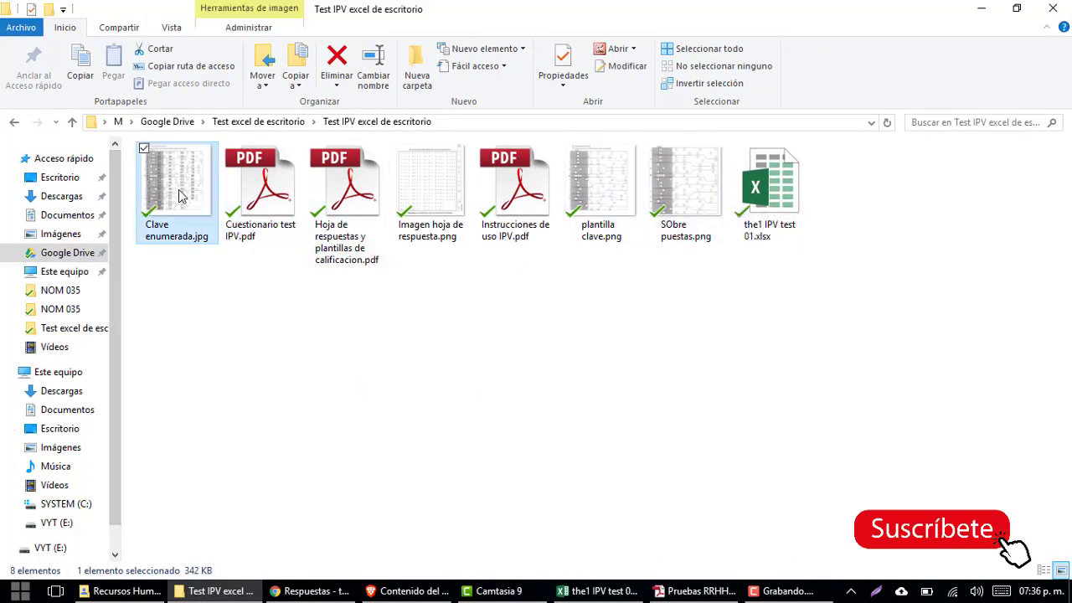
pyautogui.doubleClick(179, 195)
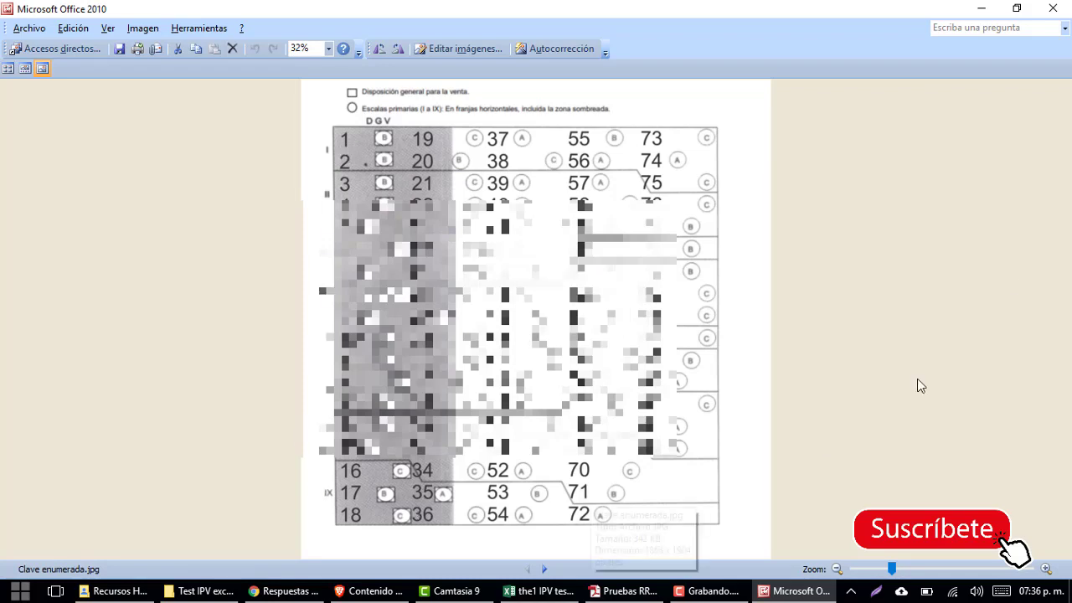
# Step: Close the Clave enumerada.jpg image viewer
pyautogui.click(1053, 9)
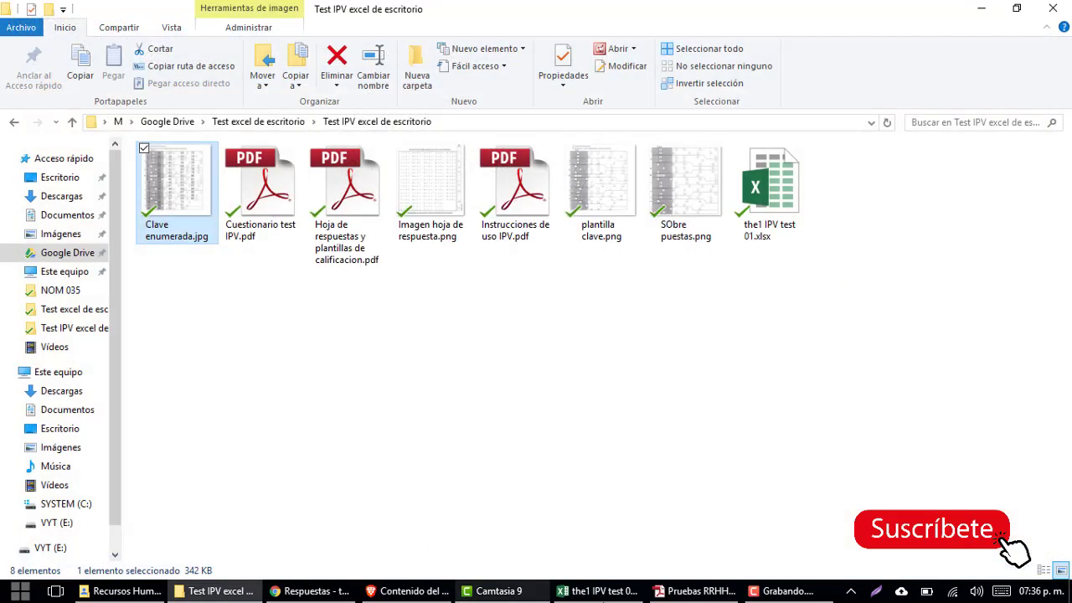
# Step: Return to the resultados sheet and select the Perfil IPV header rows 2–3, then M7 and M8
pyautogui.click(598, 591)
pyautogui.scroll(2, 548, 442)
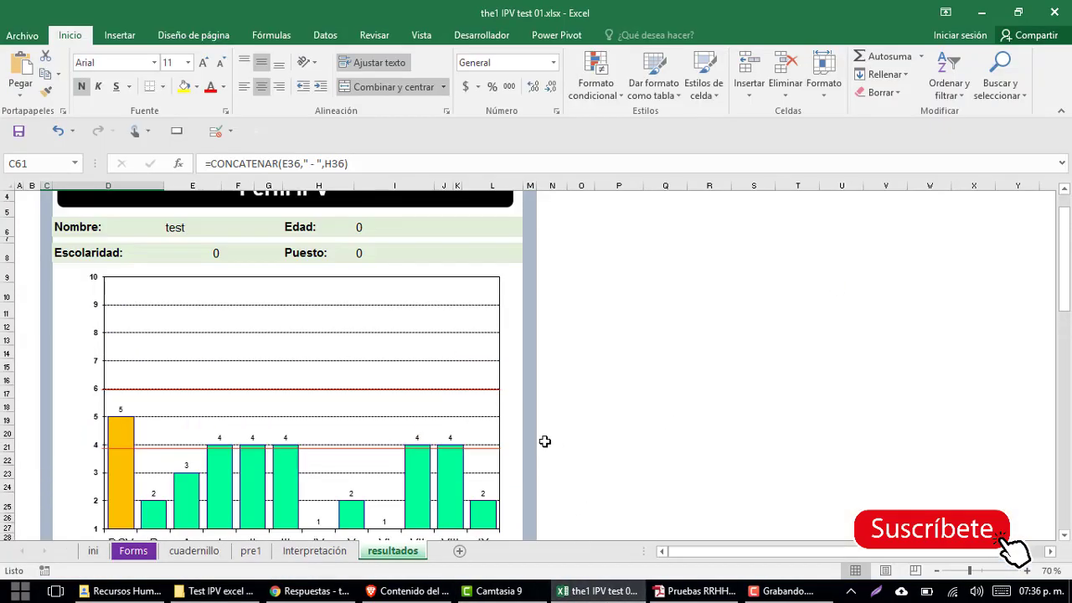
pyautogui.scroll(1, 545, 441)
pyautogui.click(520, 207)
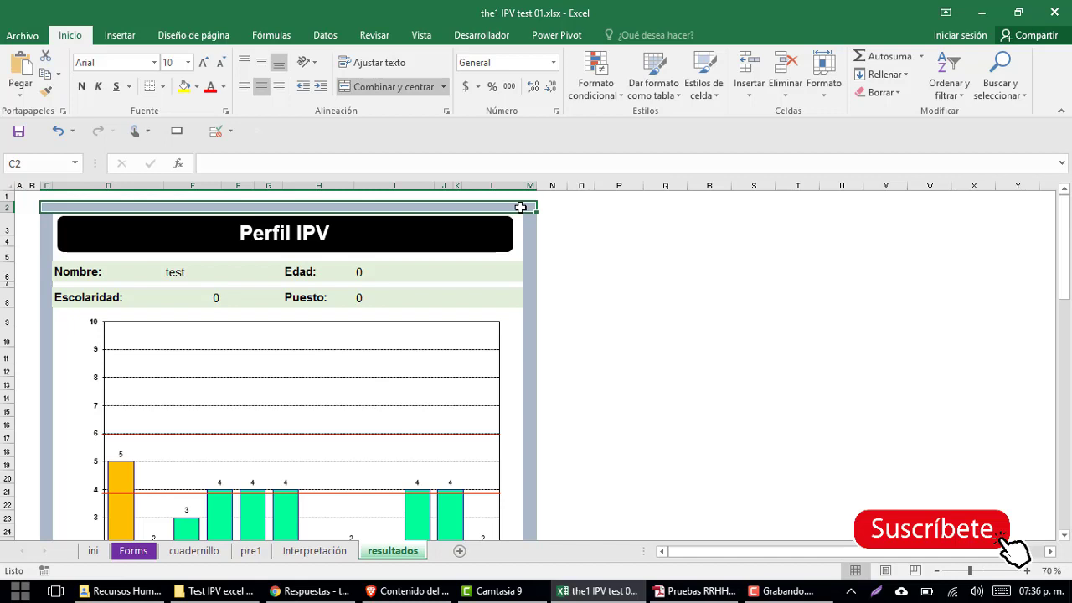
pyautogui.moveTo(521, 218); pyautogui.dragTo(524, 226)
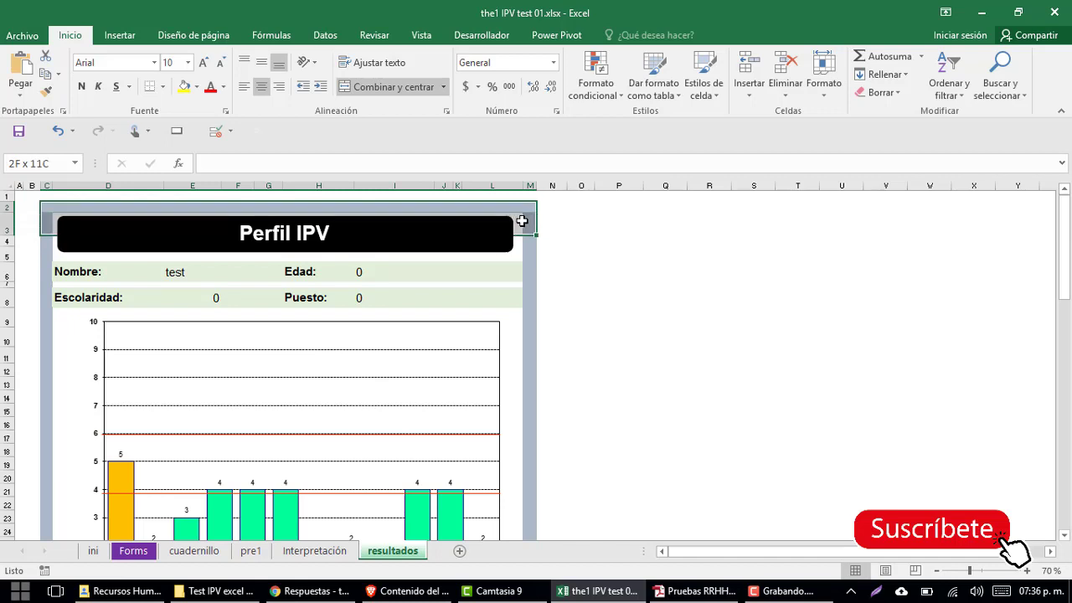
pyautogui.click(529, 284)
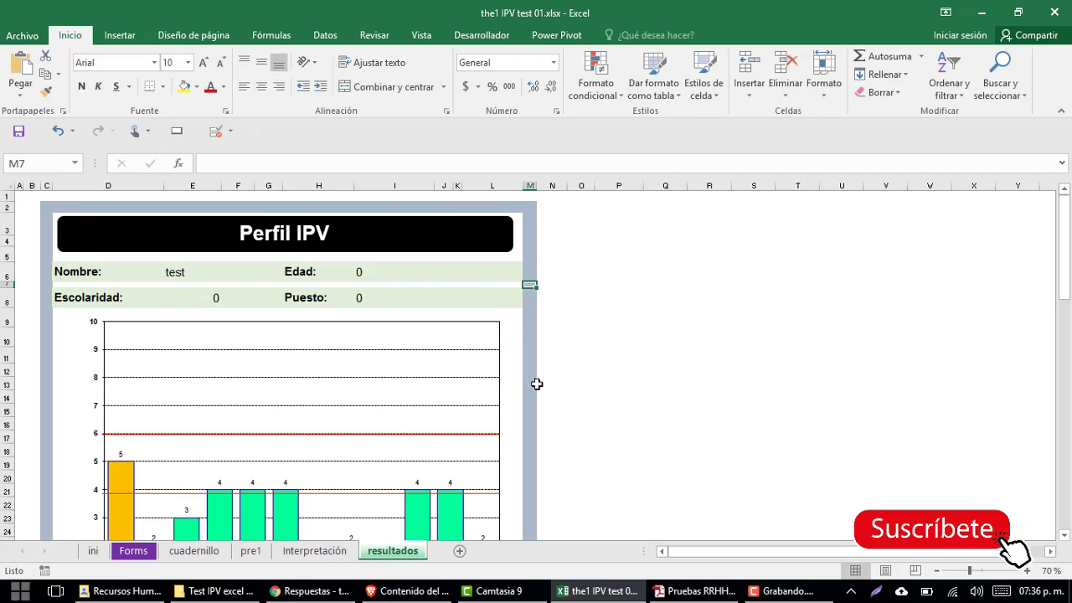
pyautogui.click(529, 298)
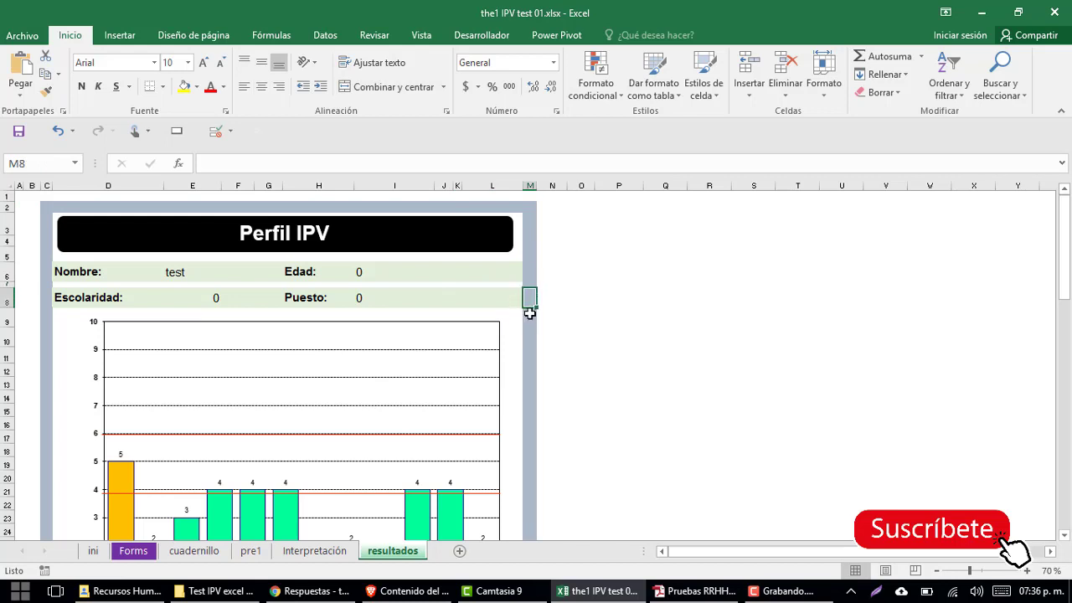